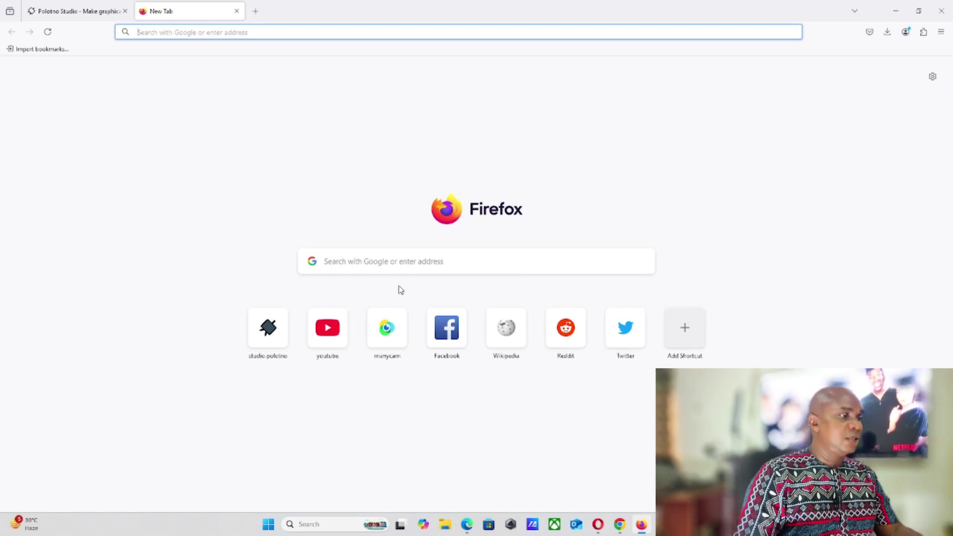
text(g)
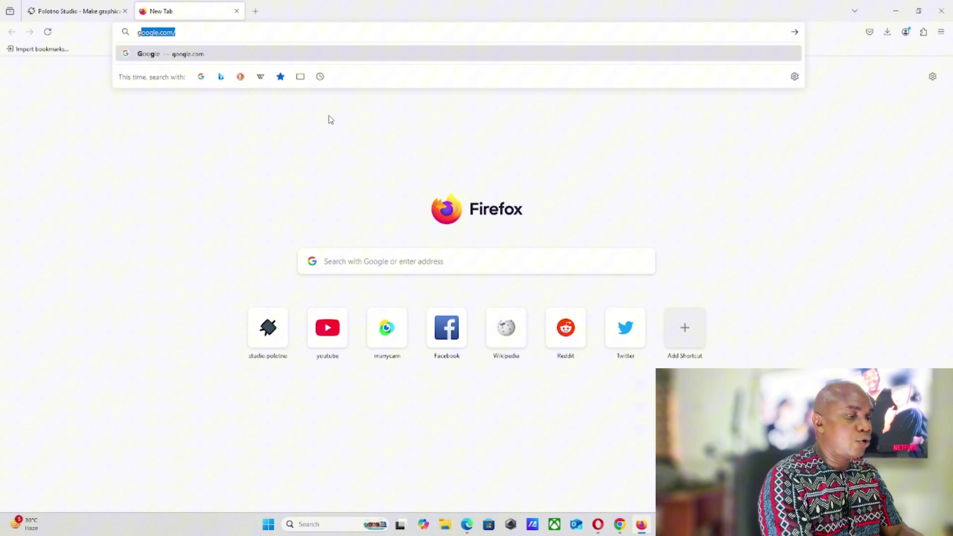
text(oo)
Search Google for wecam so E2ESOFT's WeCam page is the first result
key(Return)
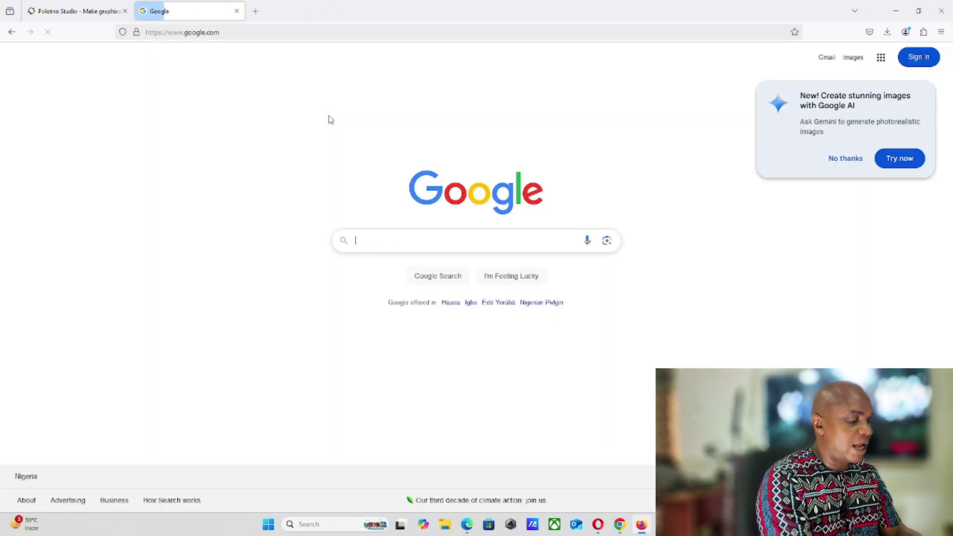
text(ecam)
key(Return)
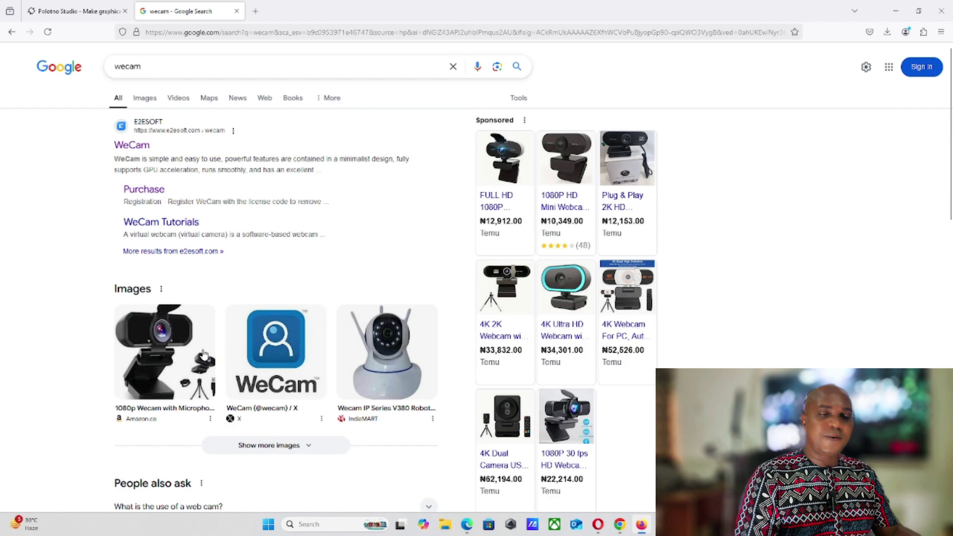
scroll(201, 328, down, 2)
scroll(201, 326, down, 2)
scroll(201, 325, up, 3)
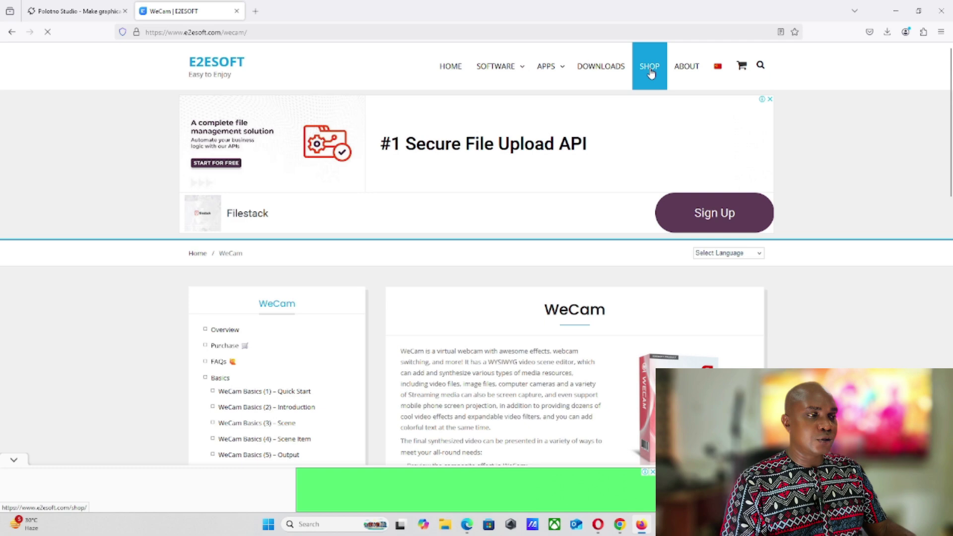
scroll(633, 206, down, 2)
scroll(596, 194, down, 2)
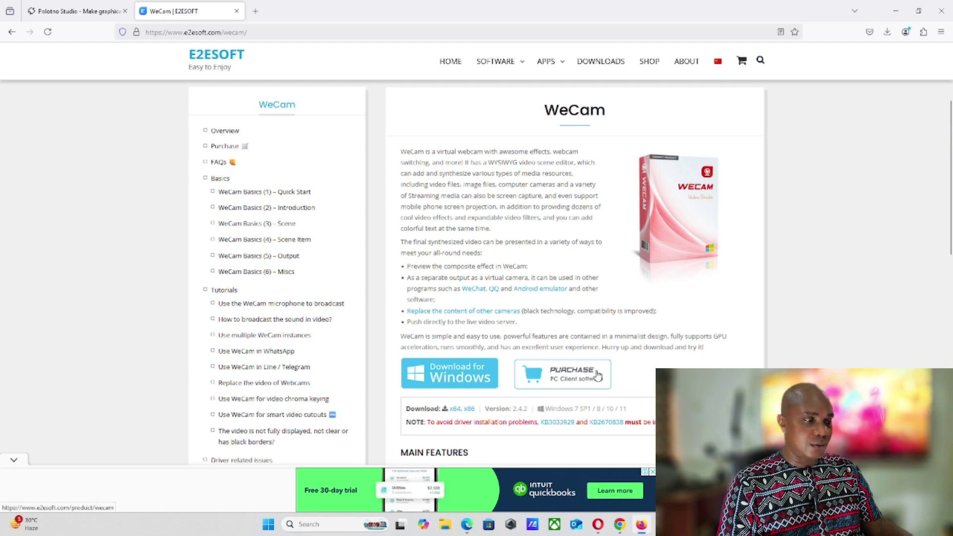
scroll(622, 134, up, 3)
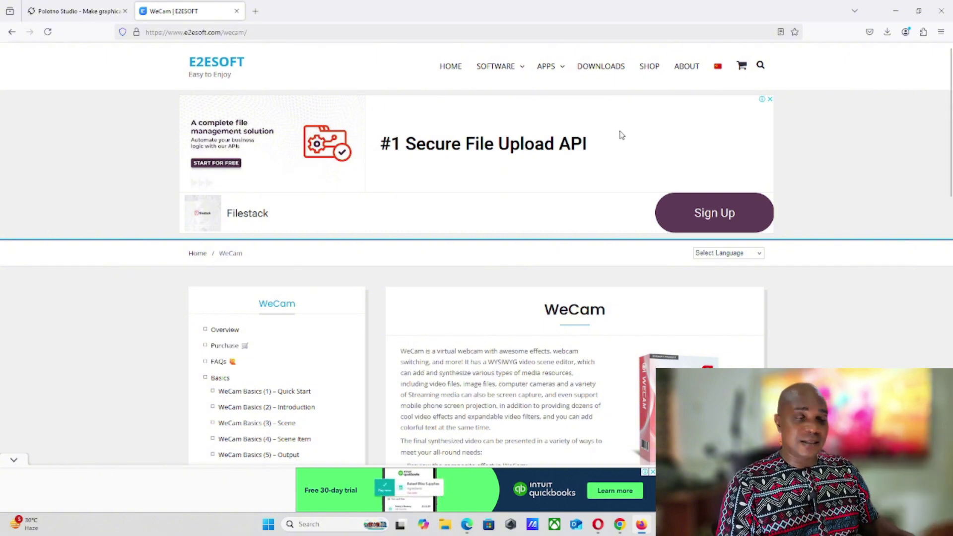
Go to the E2ESOFT shop section, dismissing the full-page advertisement
click(650, 69)
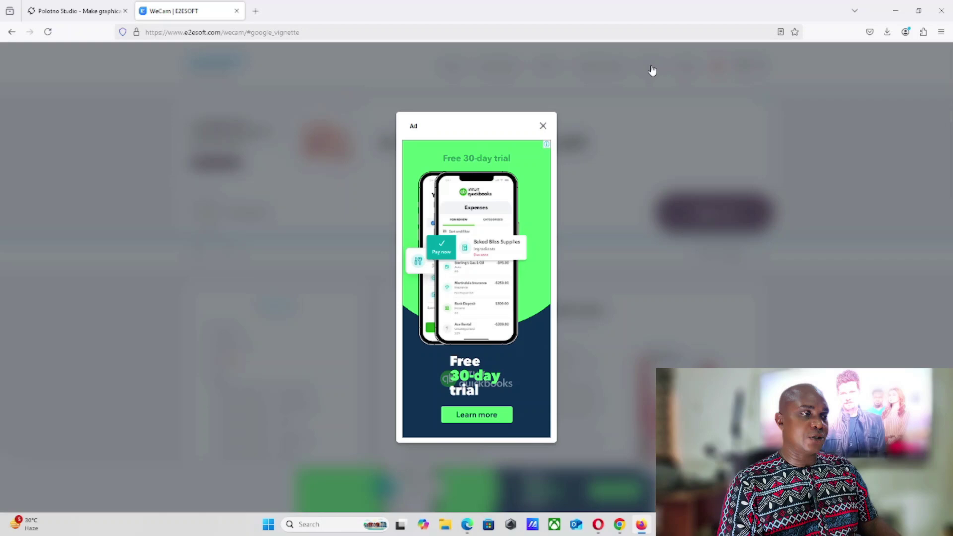
click(544, 128)
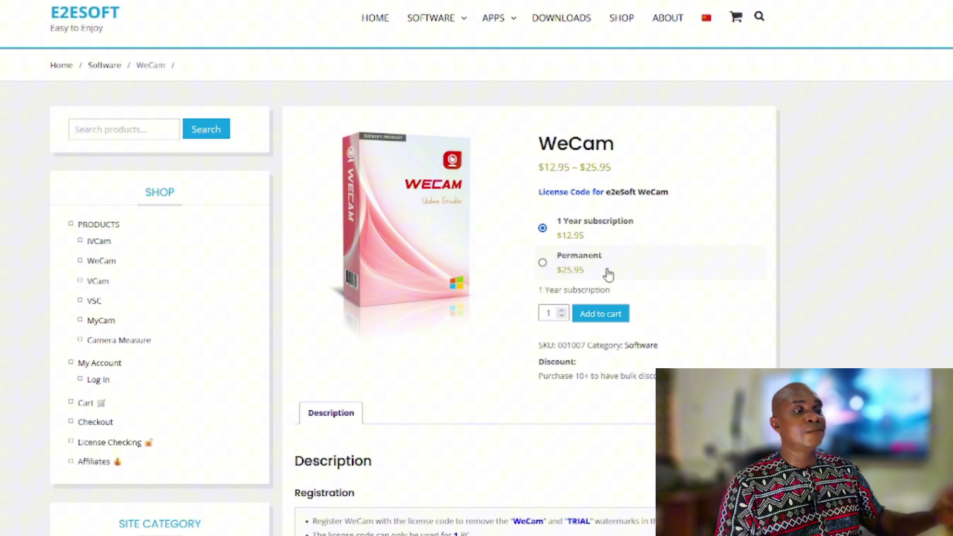
Choose the WeCam 1 Year subscription over Permanent and add it to the cart
click(563, 266)
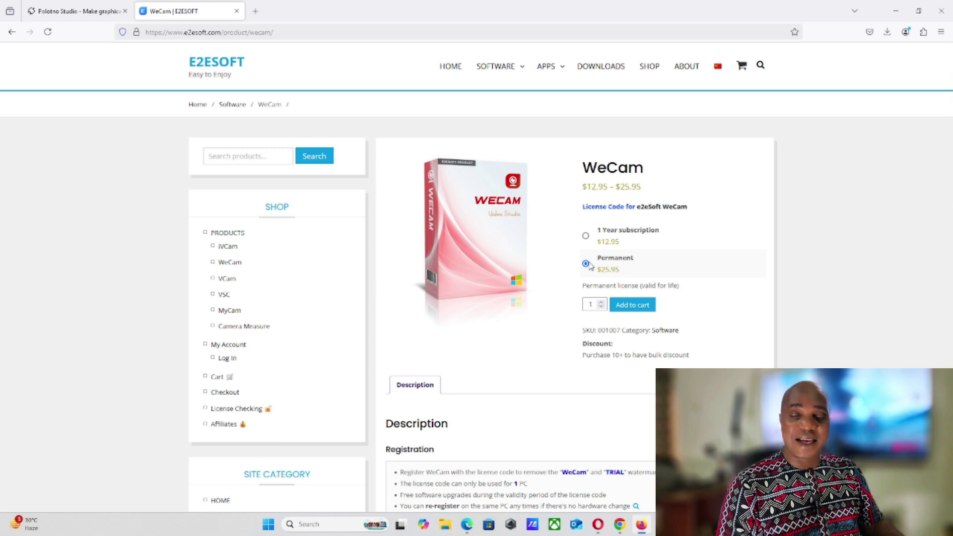
click(586, 237)
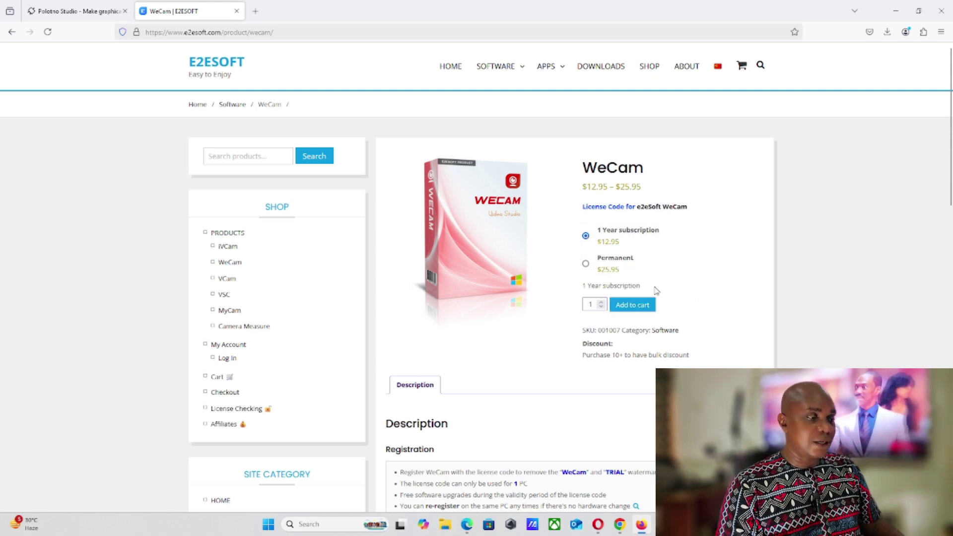
click(631, 305)
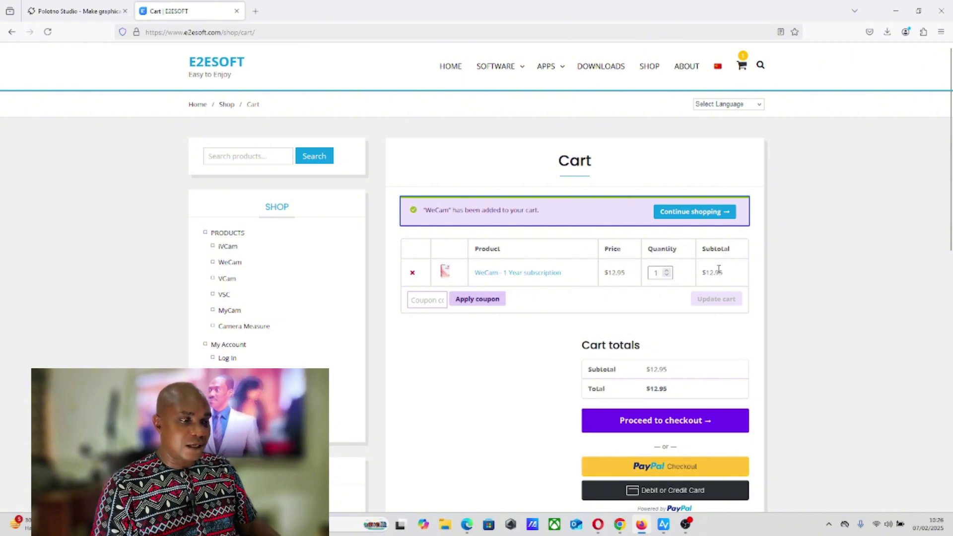
Raise the WeCam quantity to 2, update the cart, then settle back on 1 at $12.95
click(668, 270)
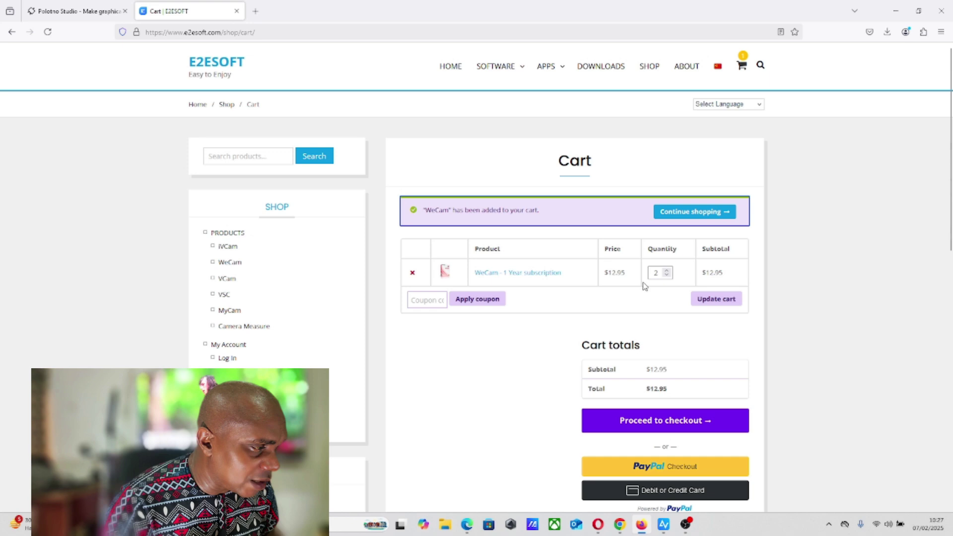
scroll(645, 293, down, 2)
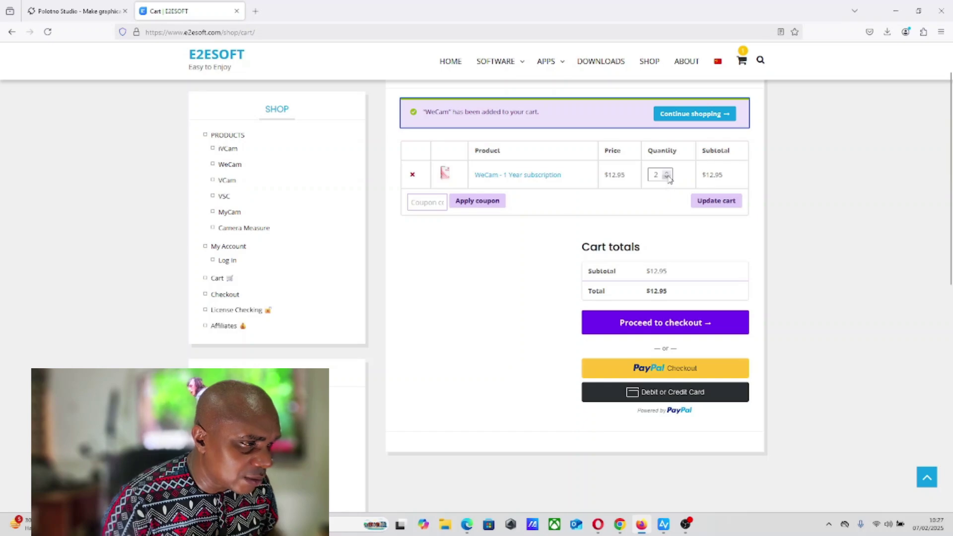
click(712, 208)
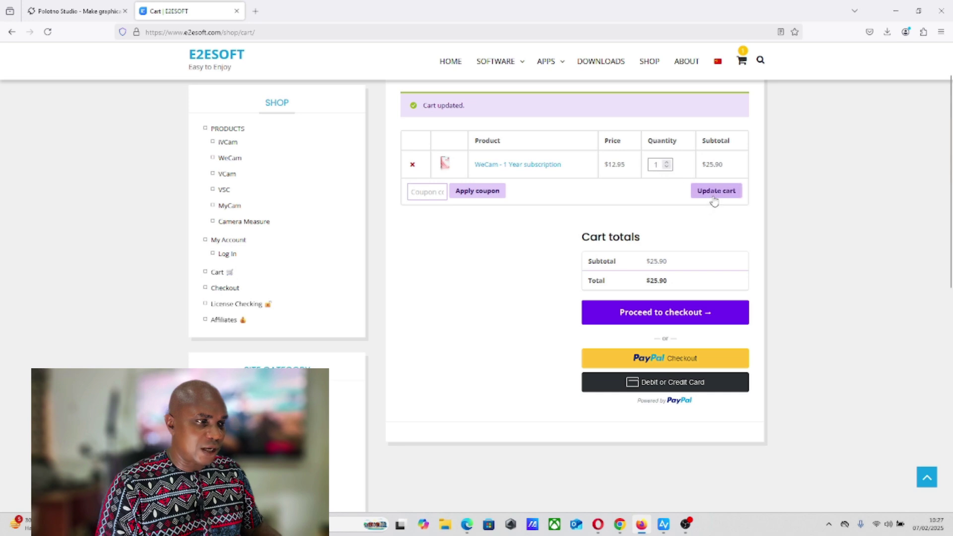
click(713, 193)
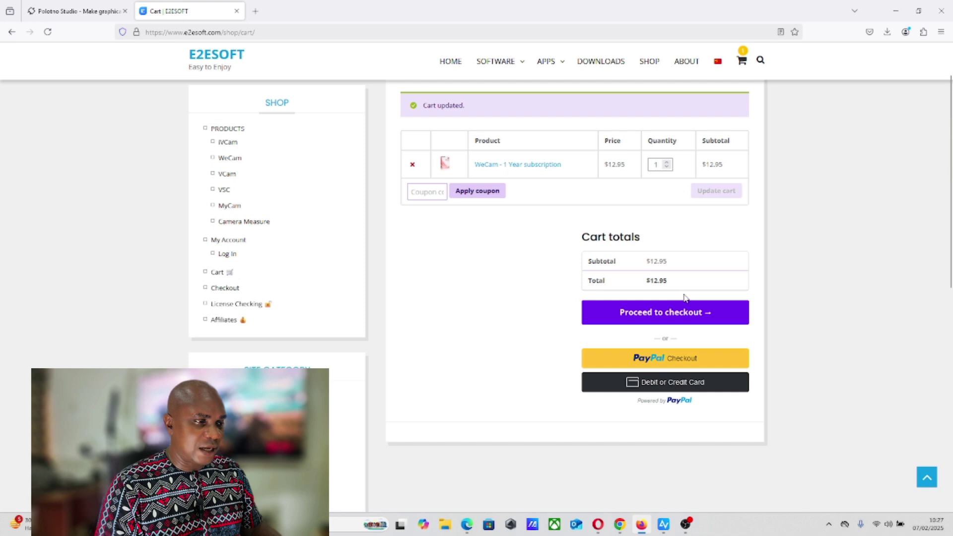
Proceed to checkout and land on the billing E-mail field, dismissing its autofill suggestions
click(666, 319)
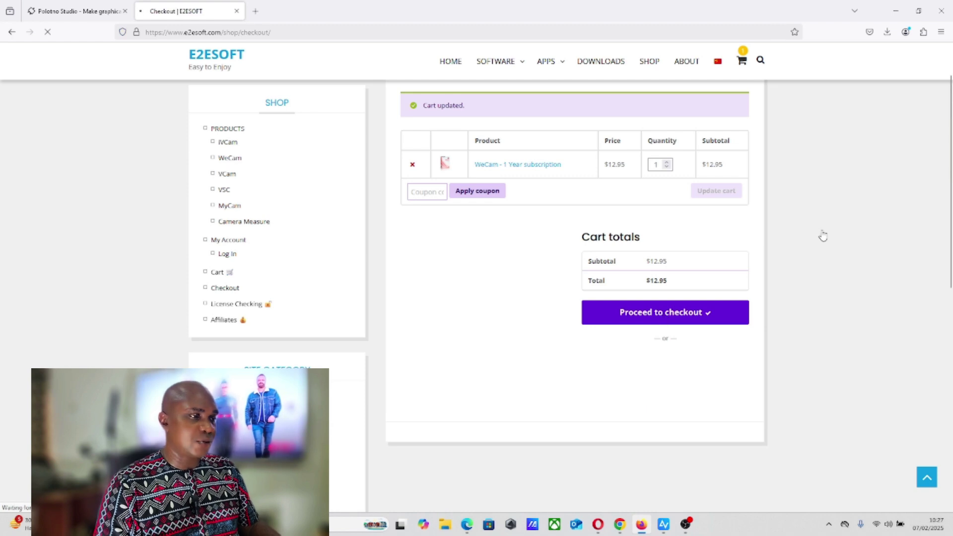
scroll(824, 231, down, 2)
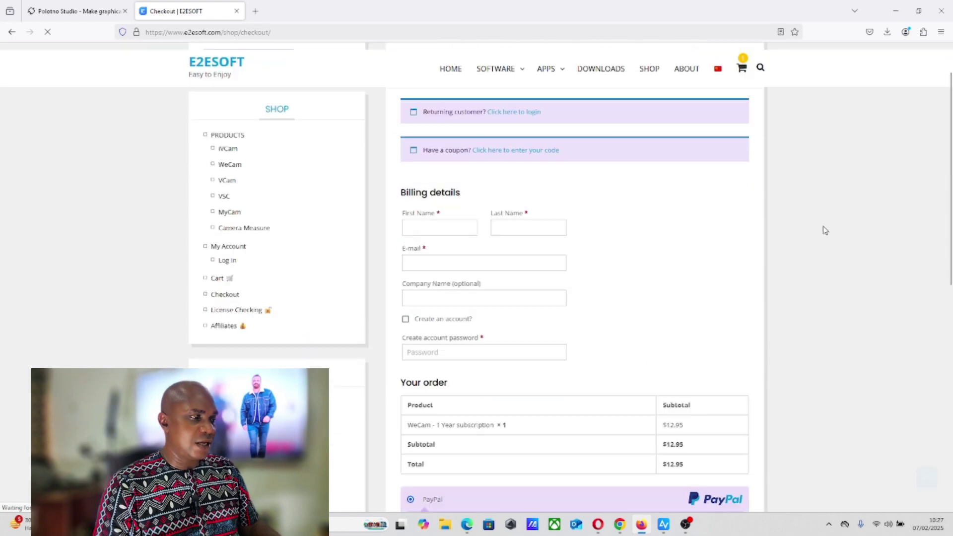
scroll(825, 230, down, 1)
scroll(771, 223, up, 1)
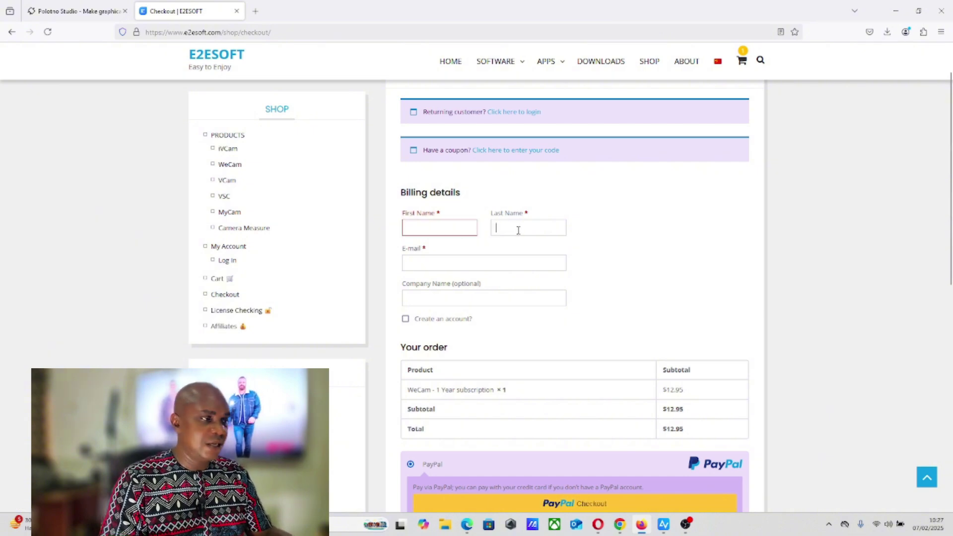
click(452, 264)
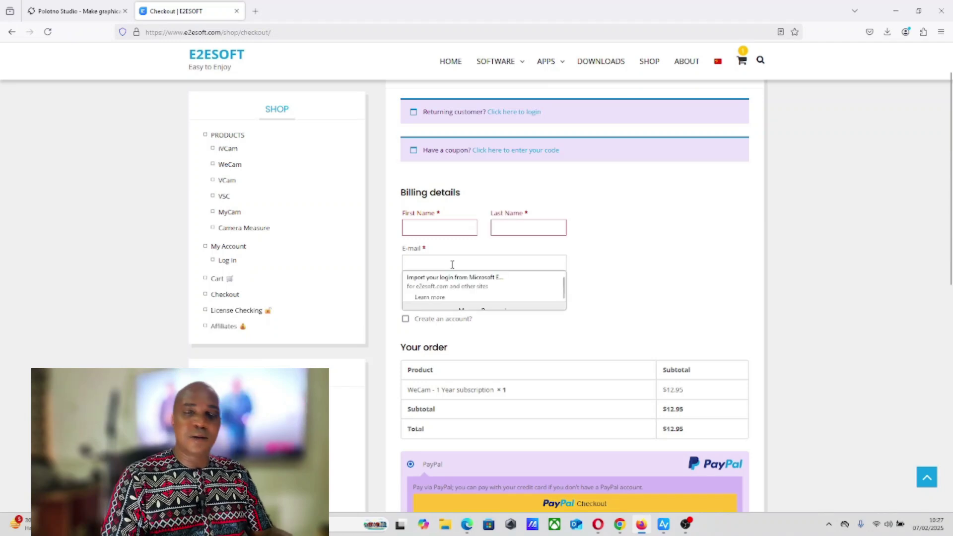
click(679, 266)
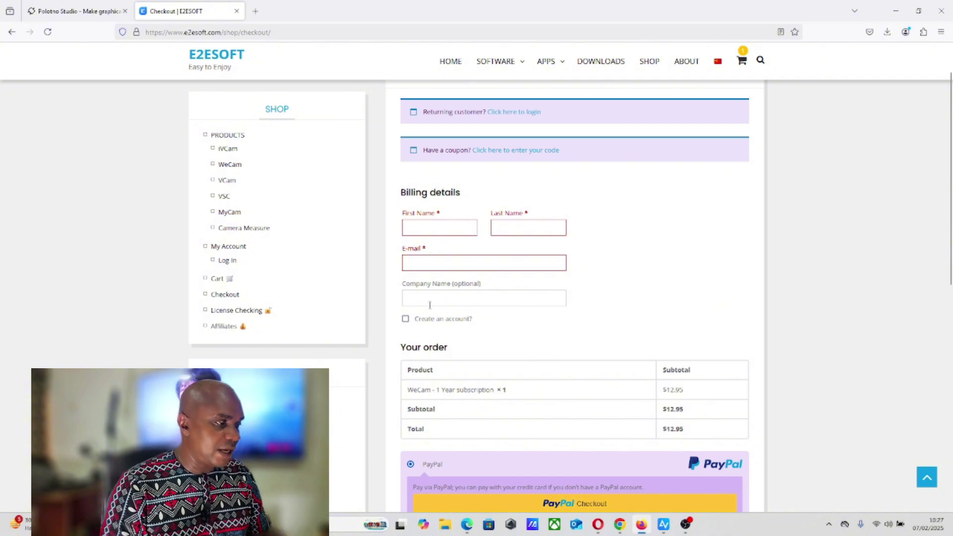
scroll(574, 301, down, 1)
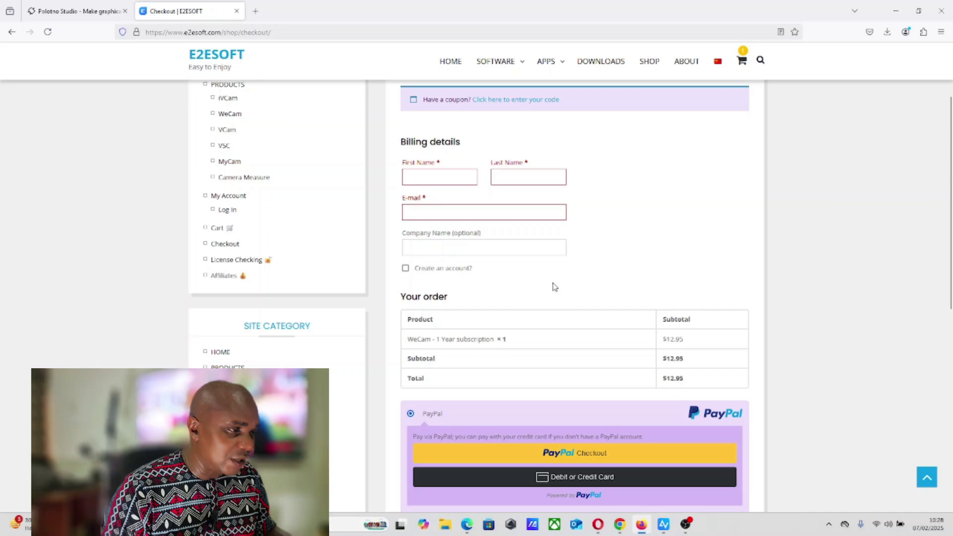
scroll(566, 285, down, 3)
scroll(475, 160, up, 2)
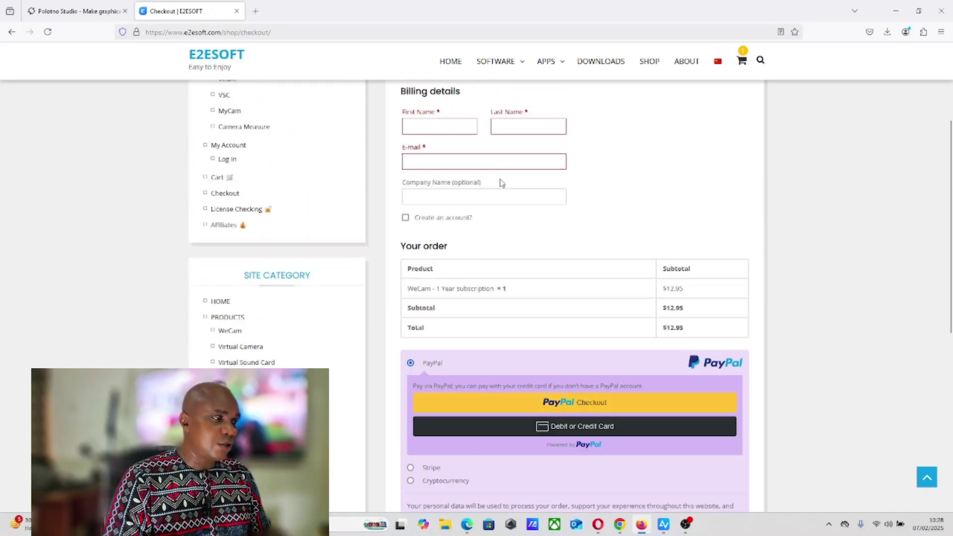
scroll(591, 260, down, 2)
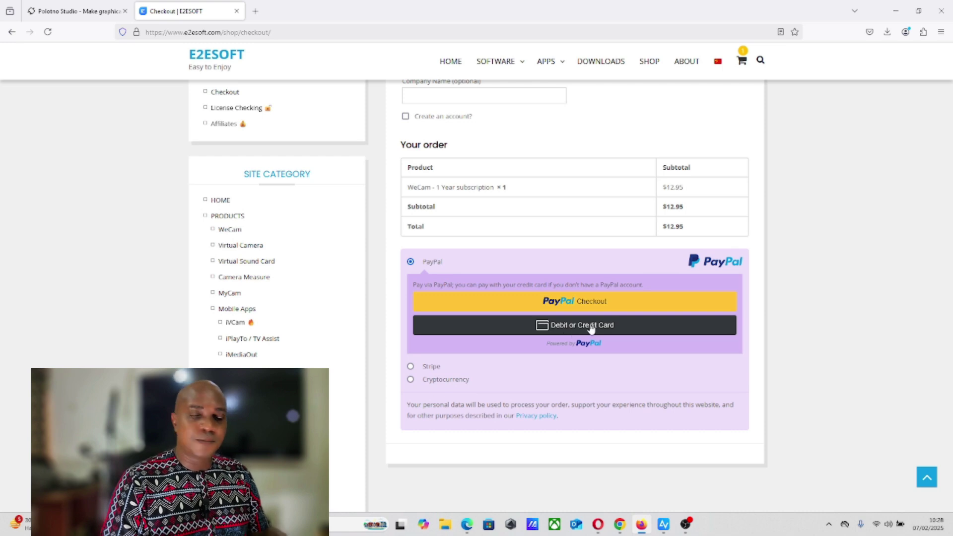
Fill in billing first name, last name and email, then bring up the card payment form
click(591, 328)
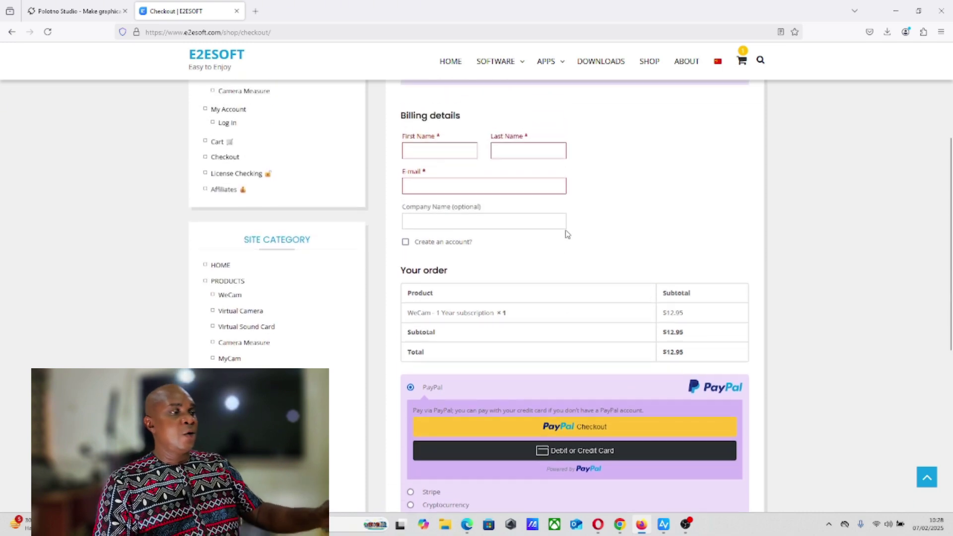
click(449, 204)
text(ay)
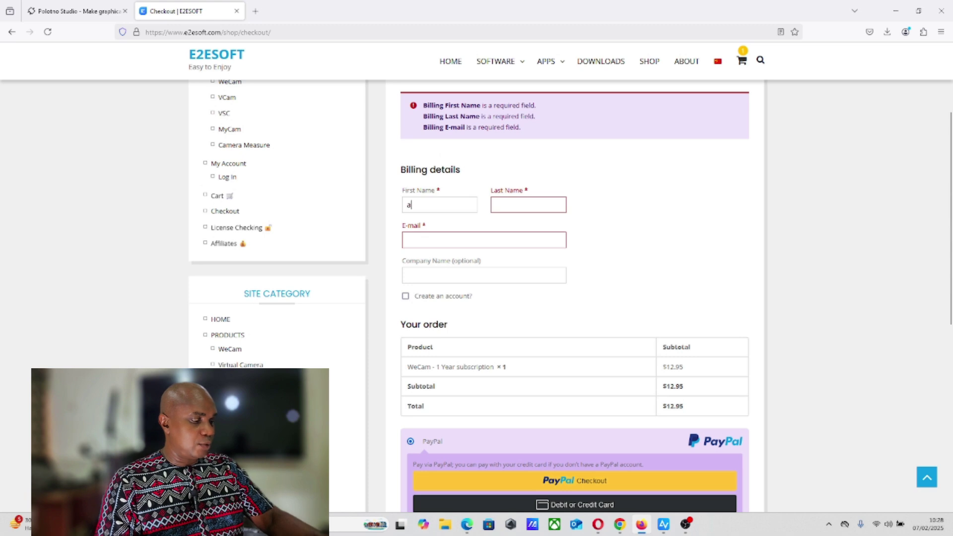
click(511, 202)
text(zz)
click(504, 236)
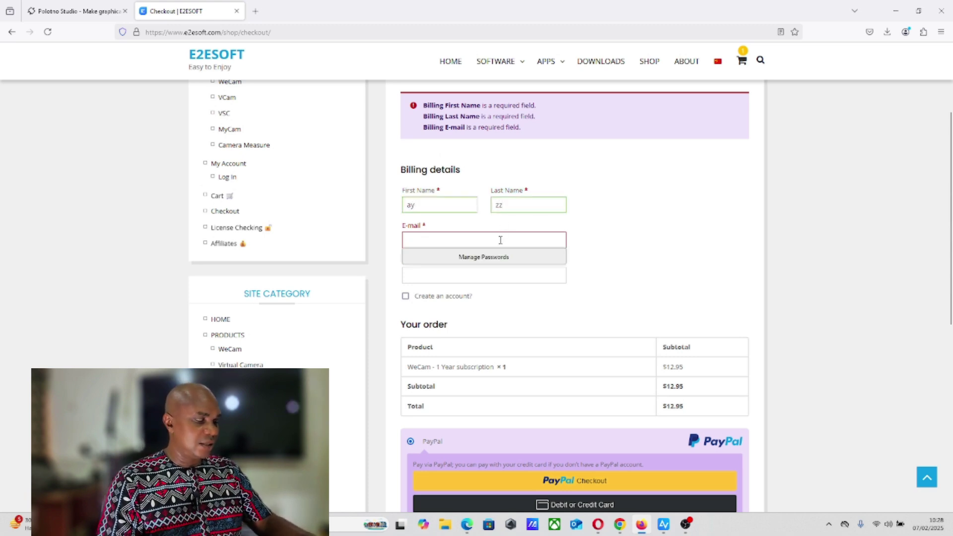
text(l)
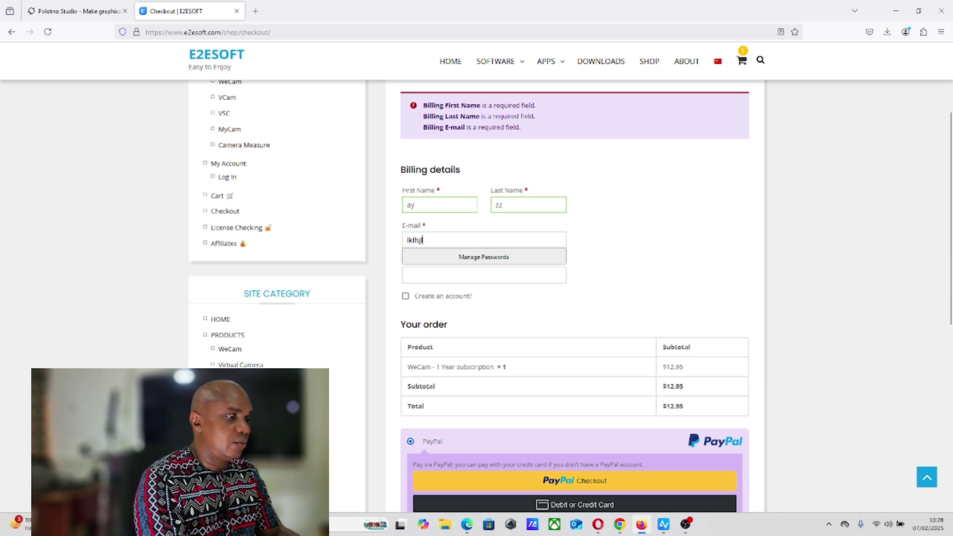
text(klfj@)
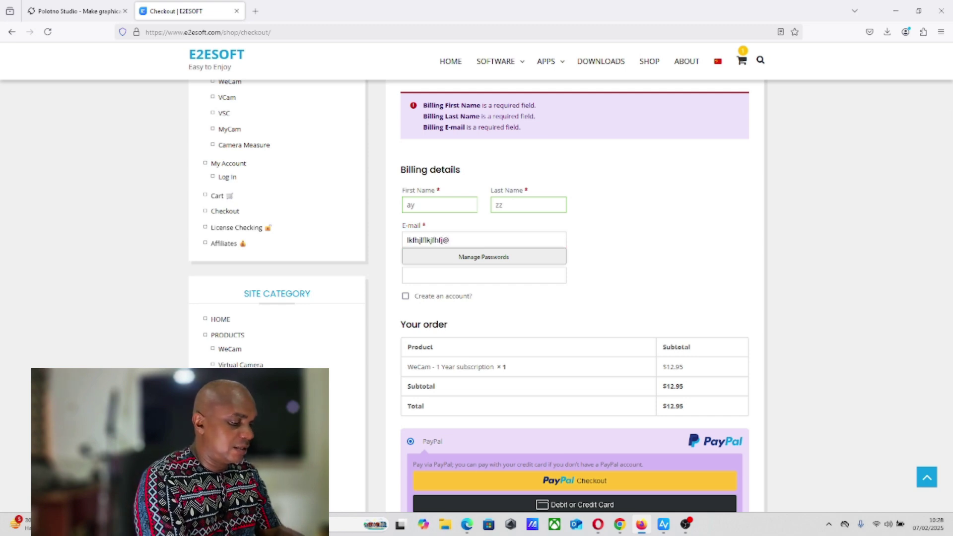
text(co)
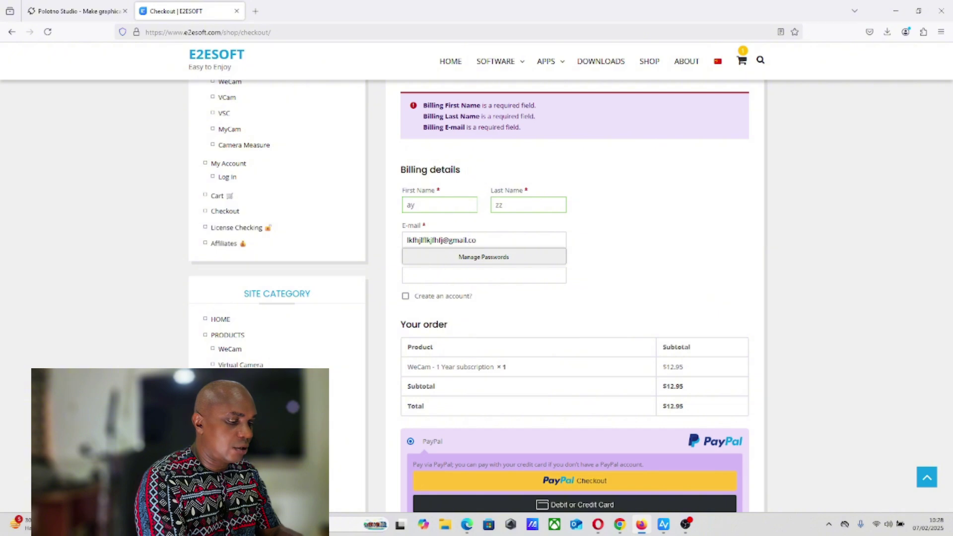
text(m)
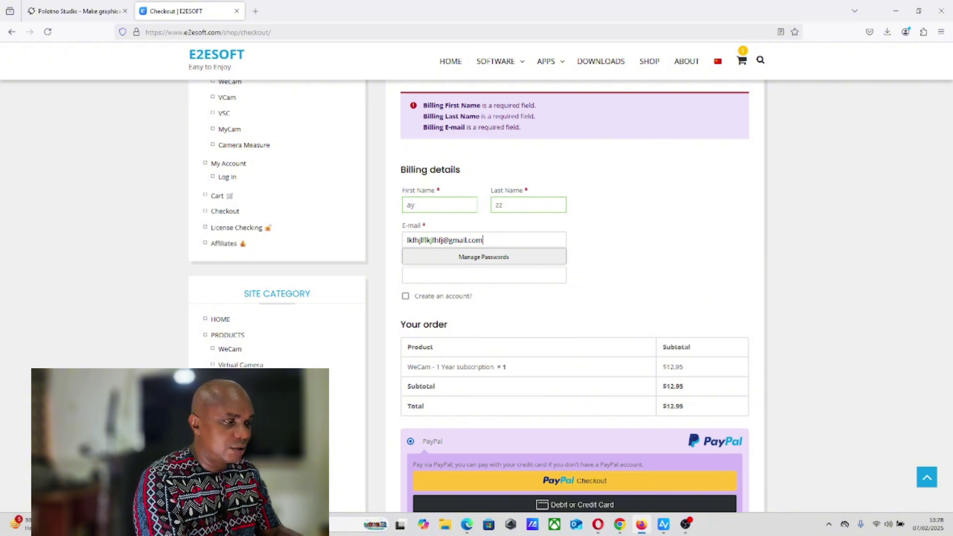
scroll(667, 254, down, 2)
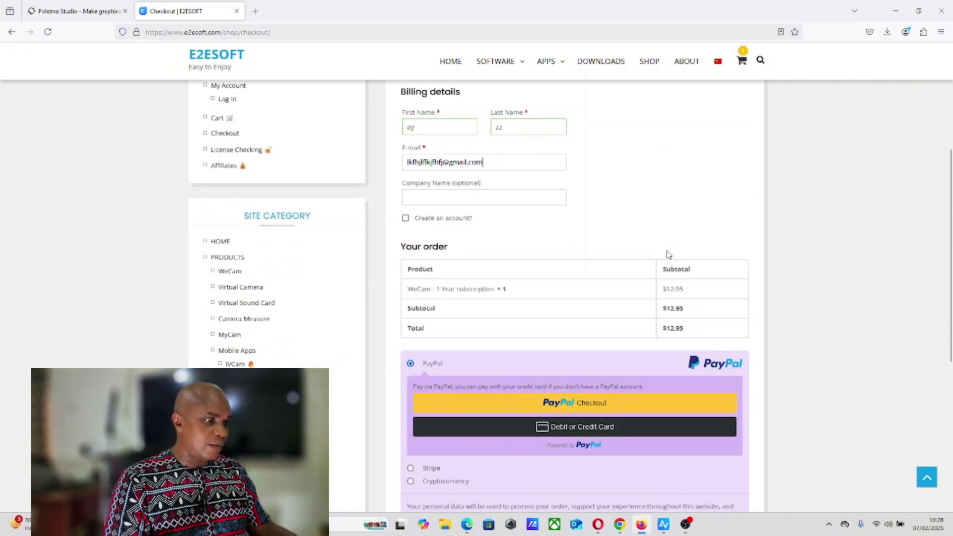
scroll(667, 254, down, 1)
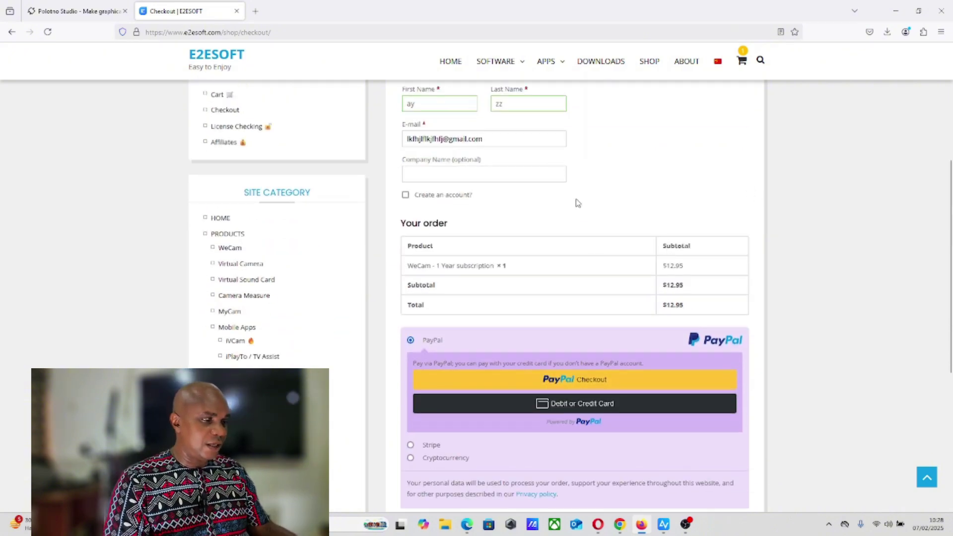
click(581, 410)
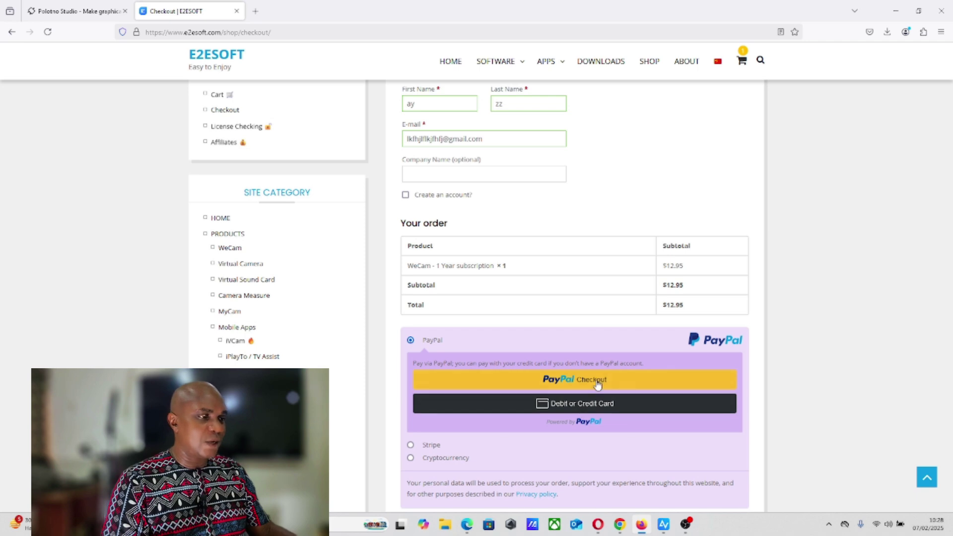
scroll(853, 265, down, 3)
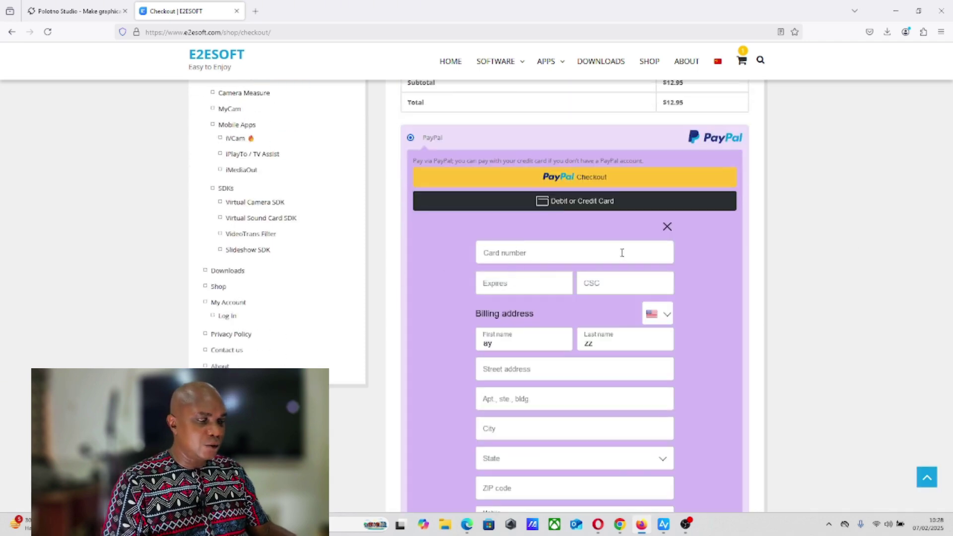
Step through card number, expiry and security code fields, keeping United States as billing country
click(522, 252)
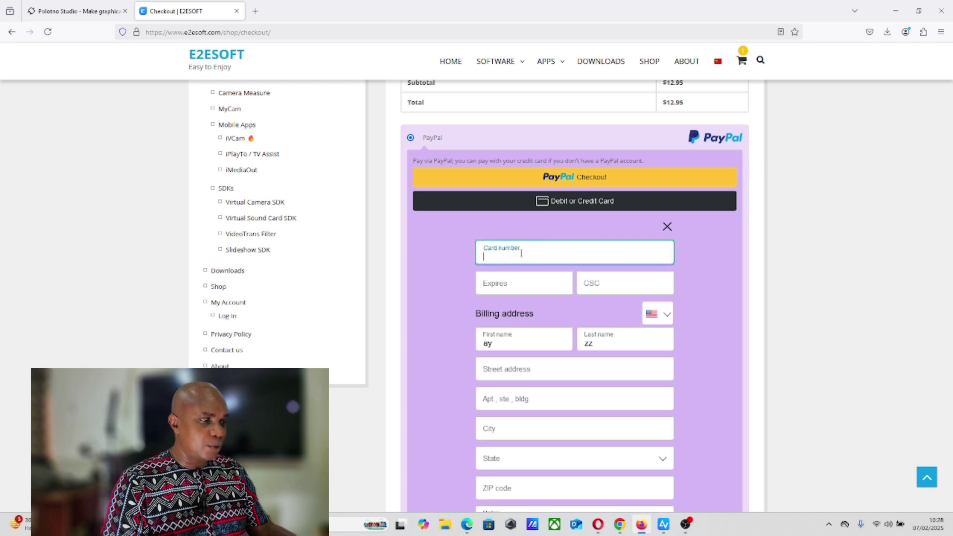
click(513, 289)
click(619, 283)
scroll(613, 300, down, 2)
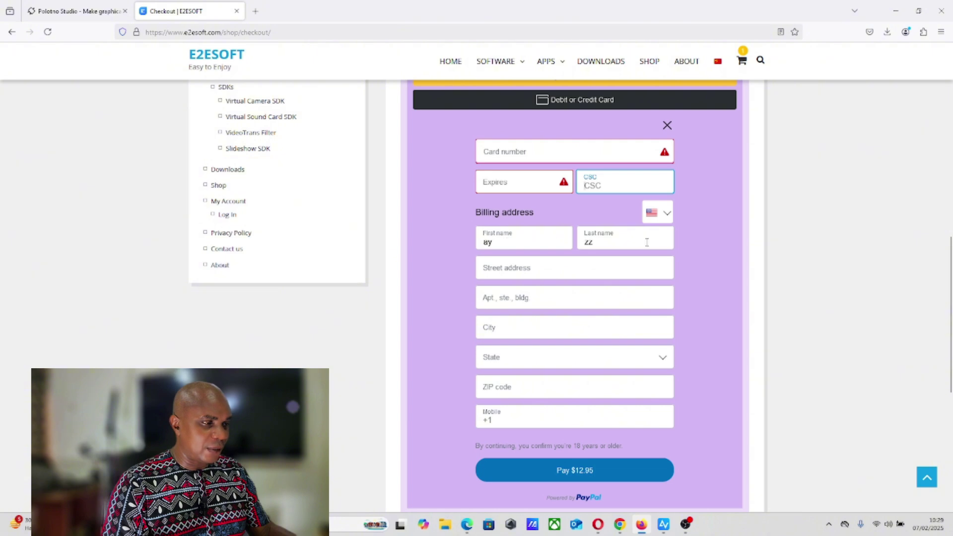
click(668, 215)
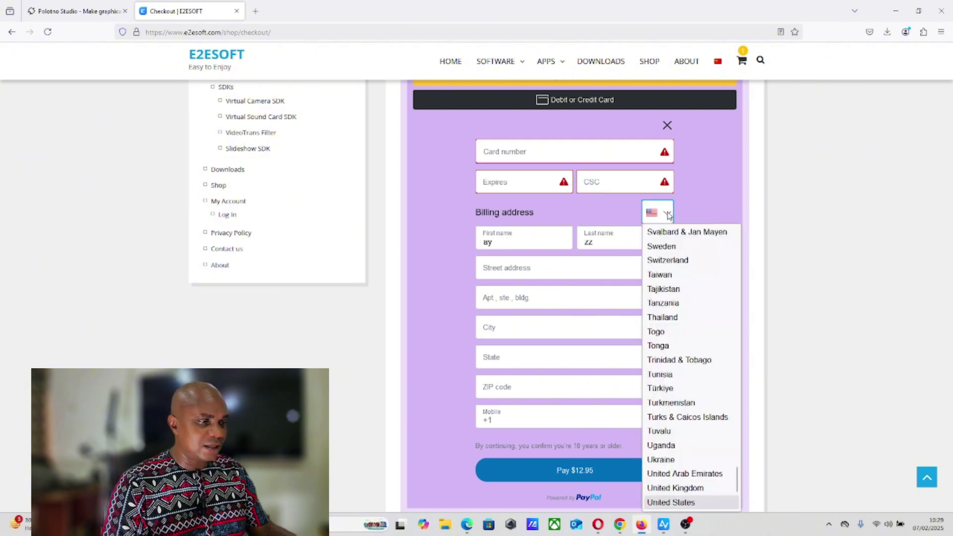
click(762, 208)
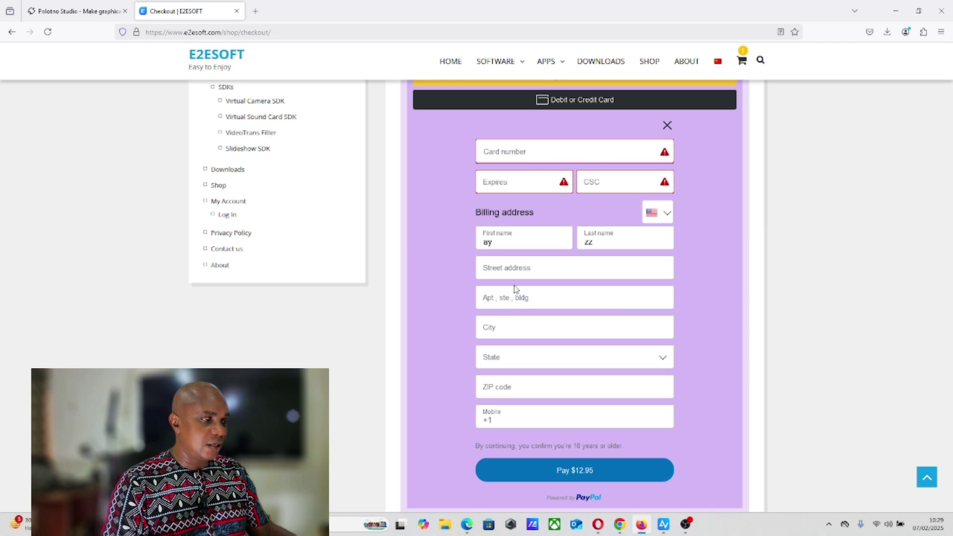
Step through street, apartment and city fields and close the State list without choosing one
click(511, 270)
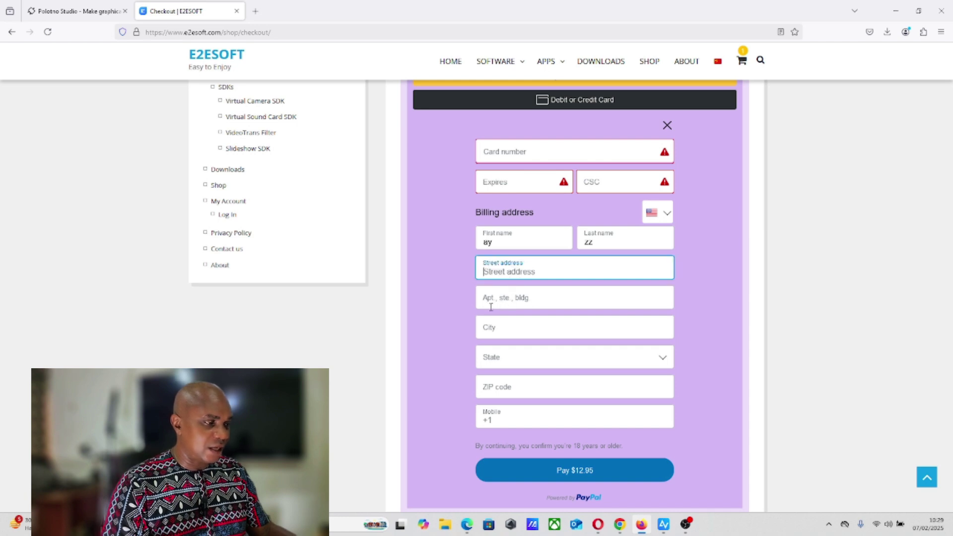
click(491, 302)
click(497, 334)
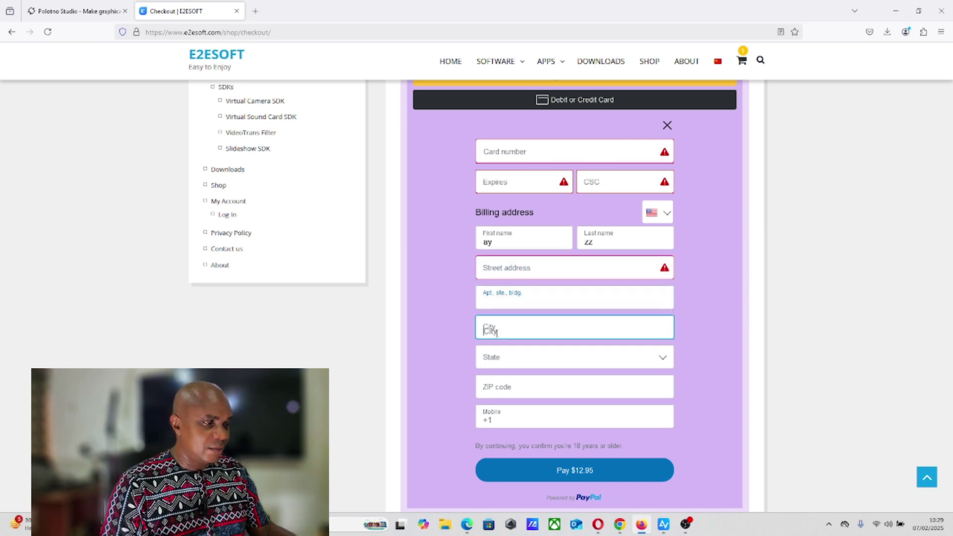
click(513, 366)
click(766, 401)
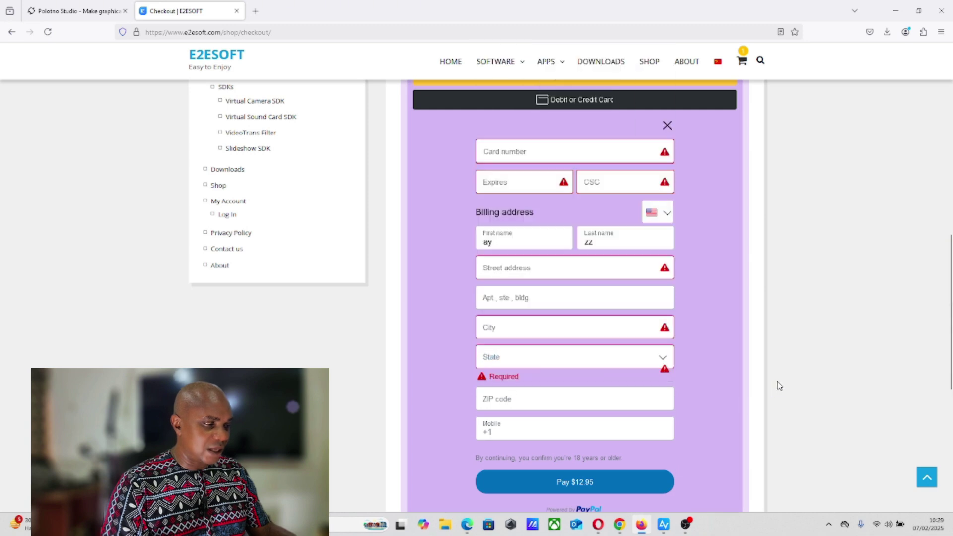
scroll(760, 396, down, 2)
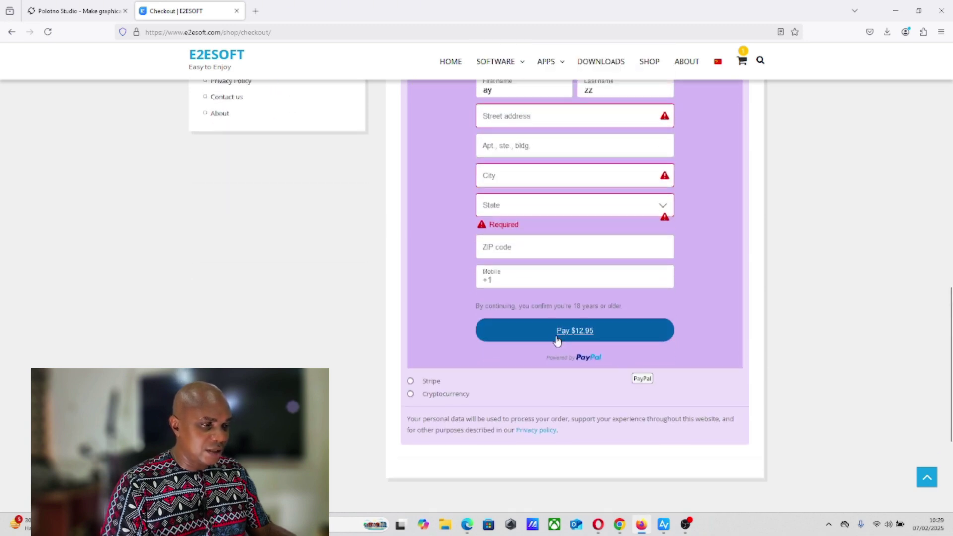
scroll(738, 292, up, 5)
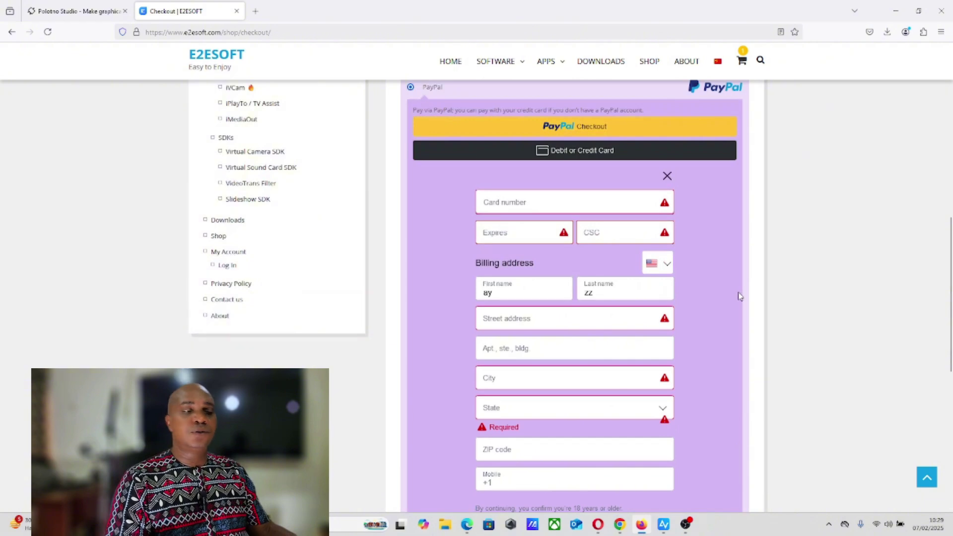
scroll(738, 293, up, 1)
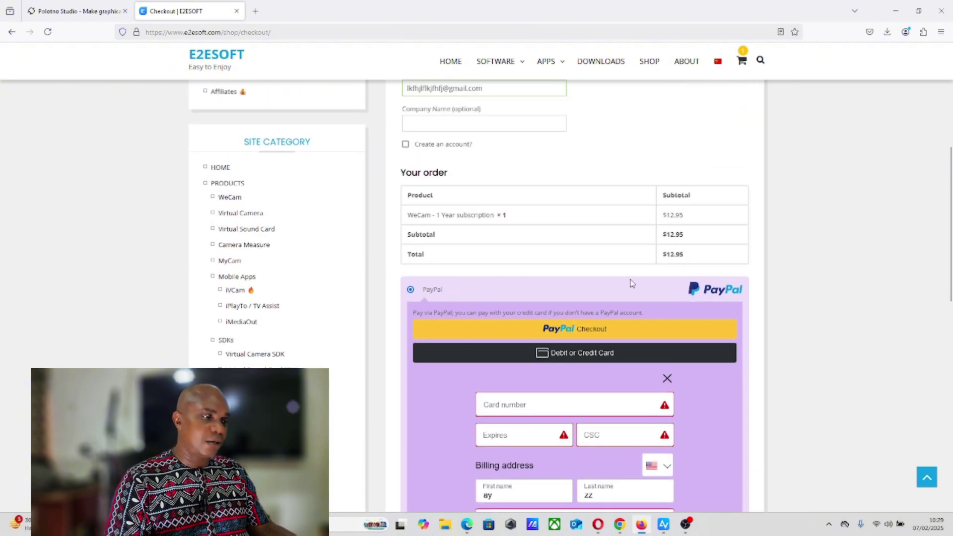
Start PayPal checkout, cancel its login window, then minimize Firefox to show the desktop
click(560, 335)
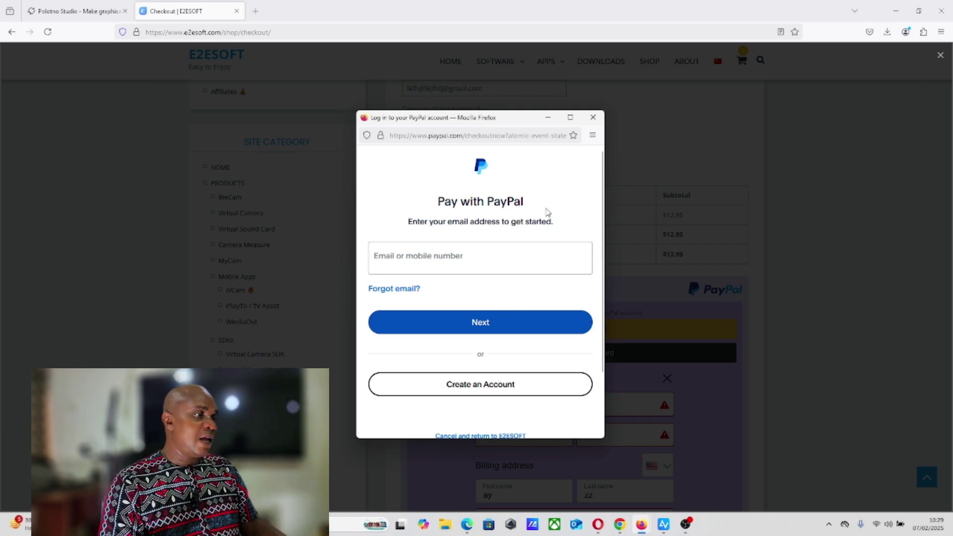
click(594, 118)
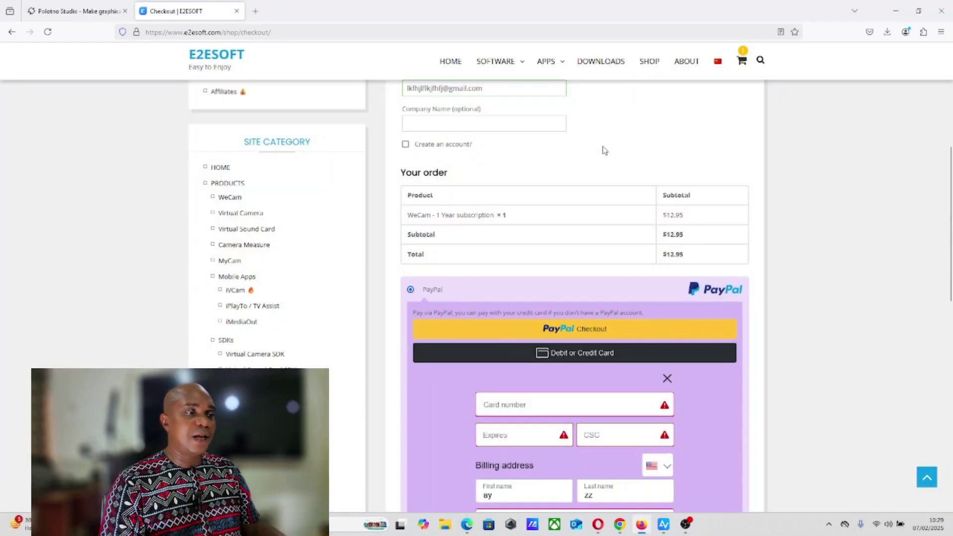
click(897, 13)
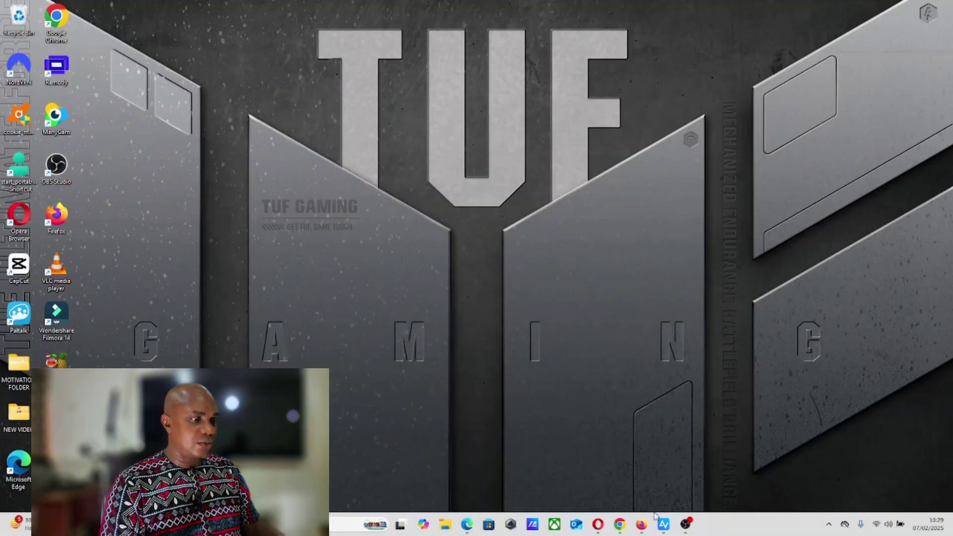
Restore Firefox, search Google for wecam in a new tab and open E2ESOFT's WeCam page
click(642, 524)
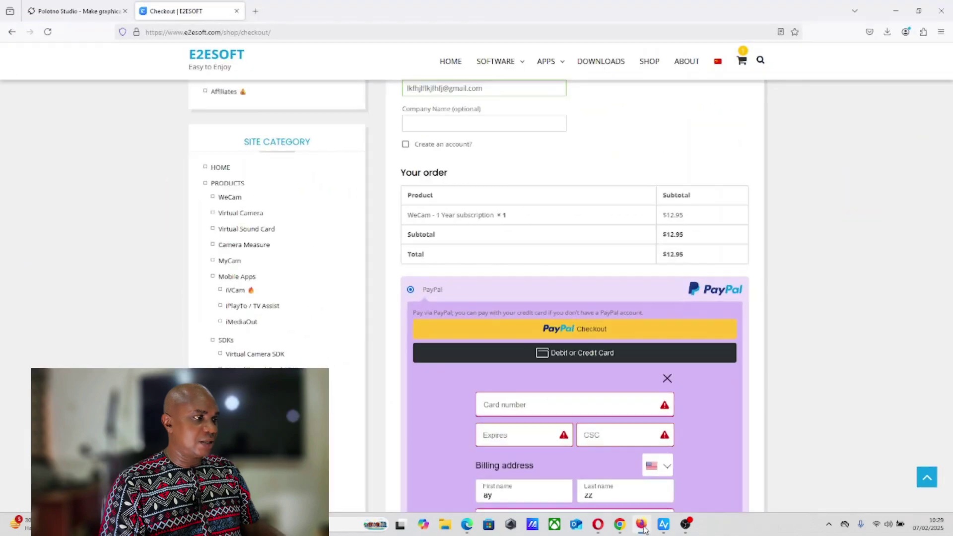
click(258, 10)
text(google.com)
key(Return)
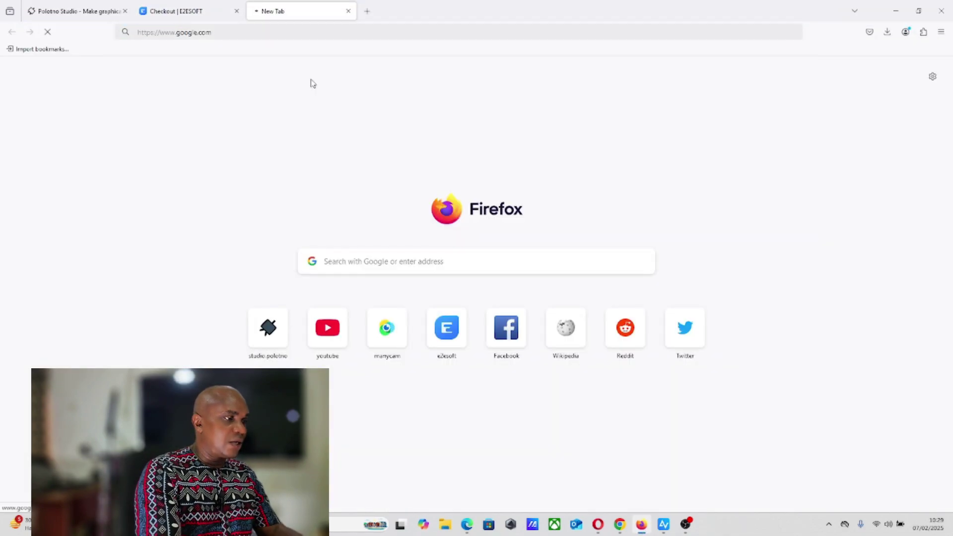
text(weca)
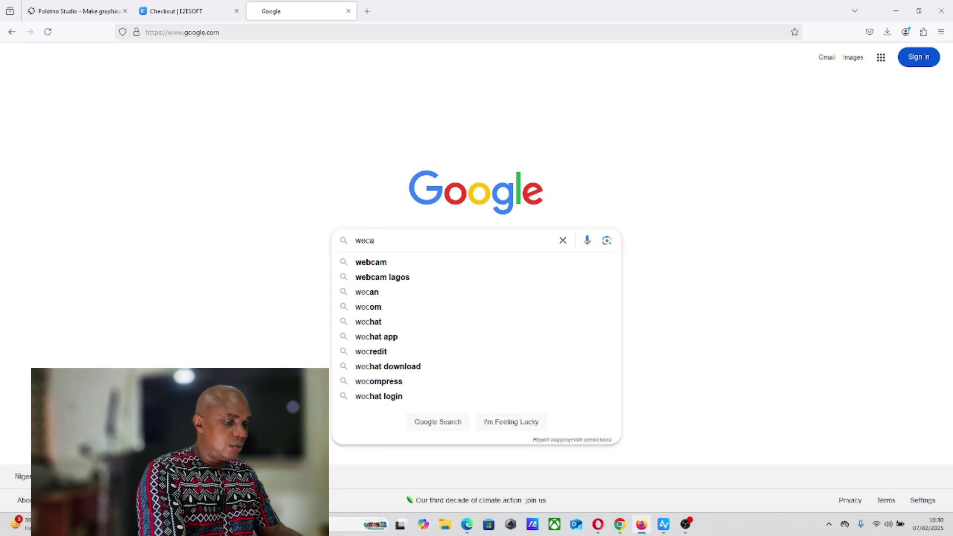
text(m)
key(Return)
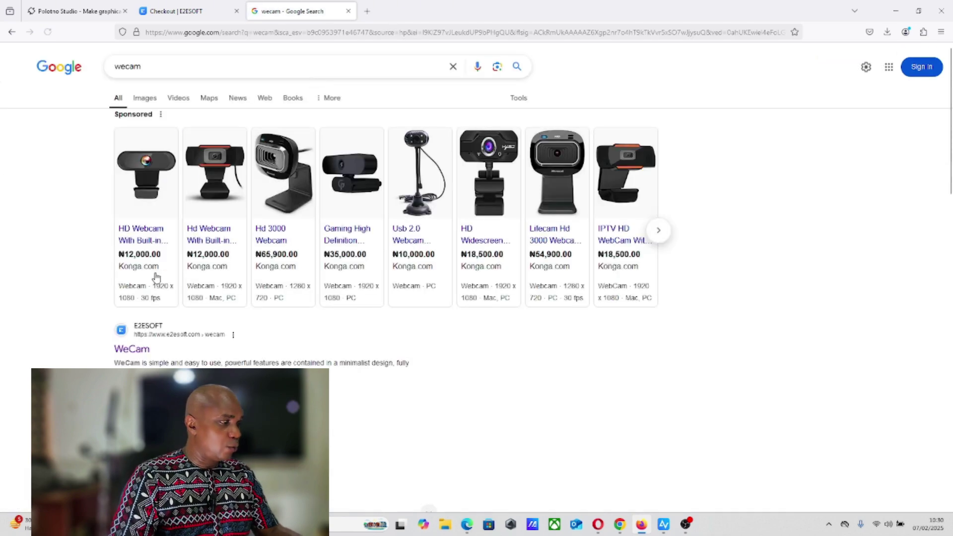
click(131, 350)
scroll(447, 328, down, 2)
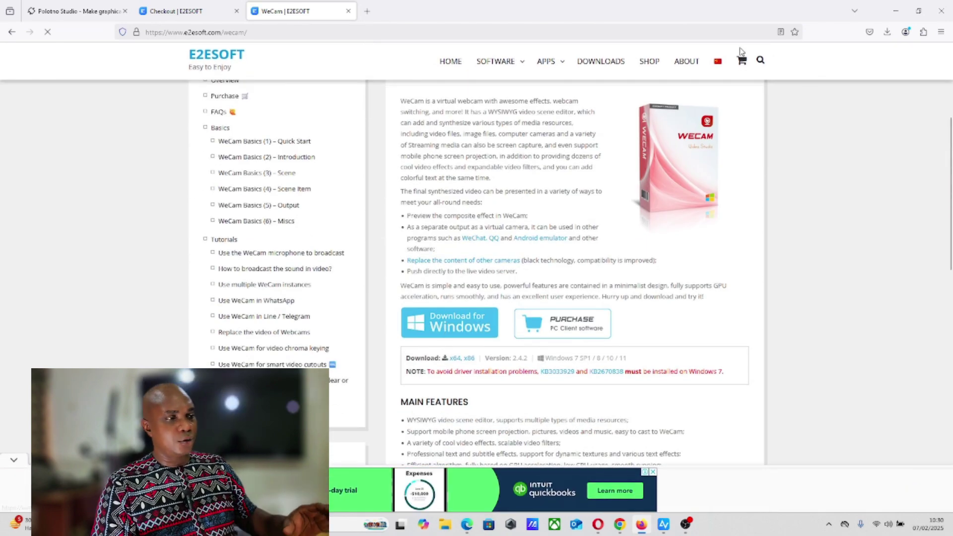
Start the WeCam Download for Windows and dismiss the advertisement covering the page
click(448, 331)
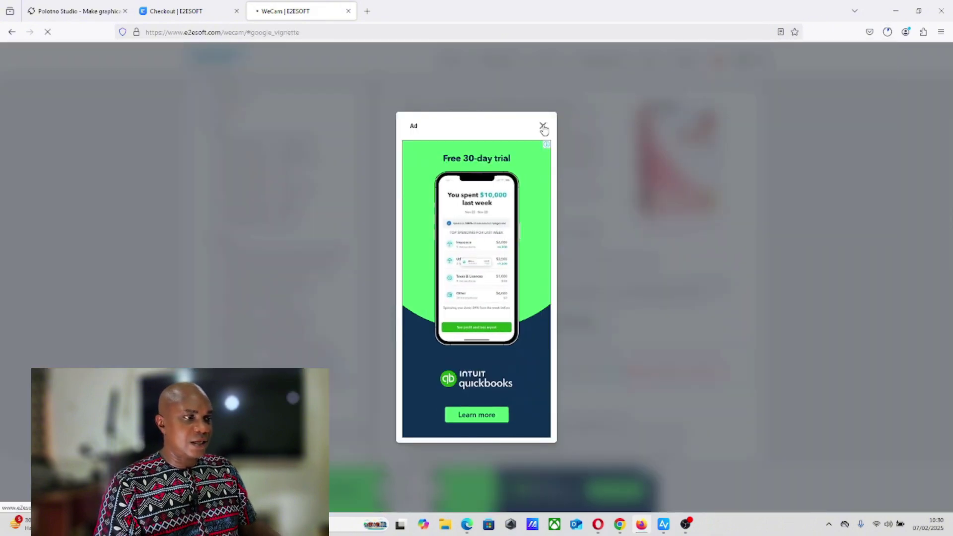
click(543, 126)
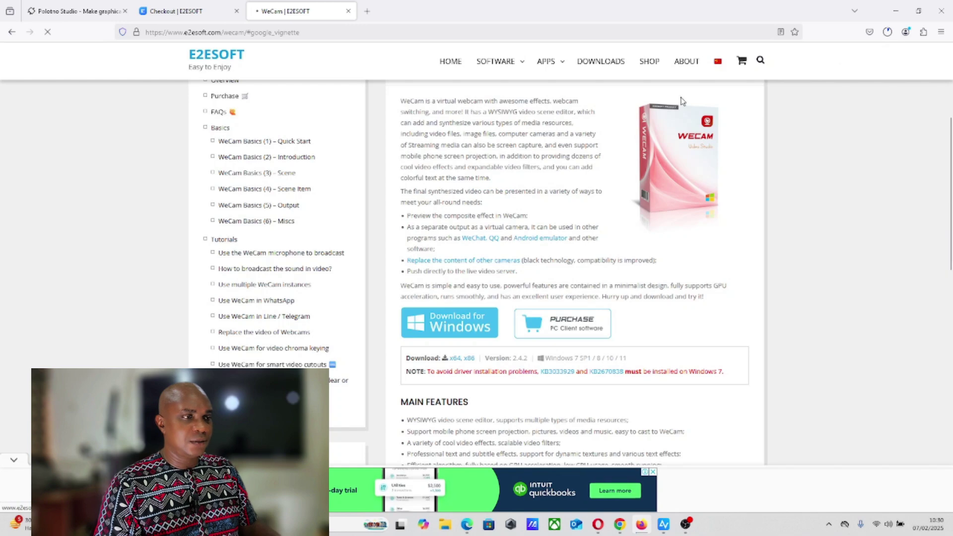
Check the Downloads panel and cancel the duplicate WeCam_x64_v2.4.2(1).exe so the original completes
click(905, 32)
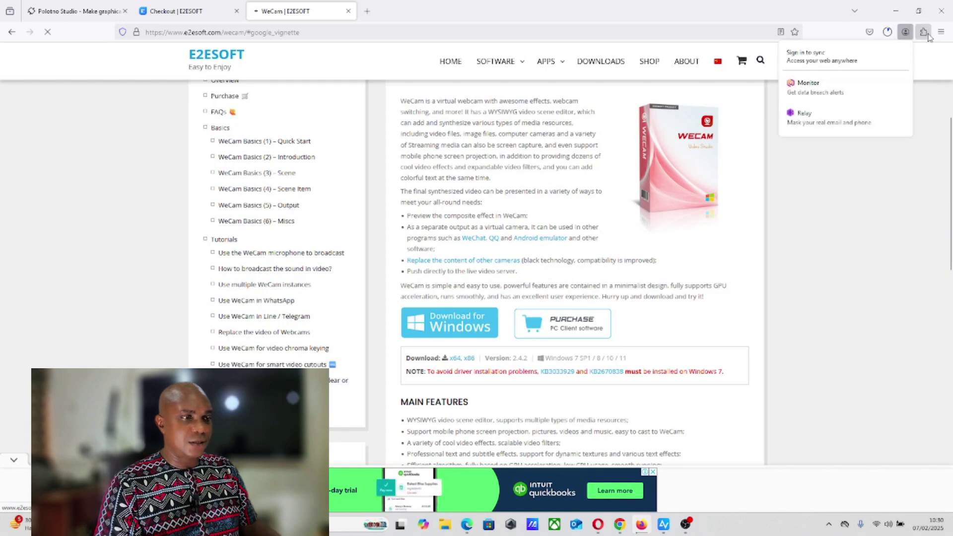
click(923, 33)
click(888, 32)
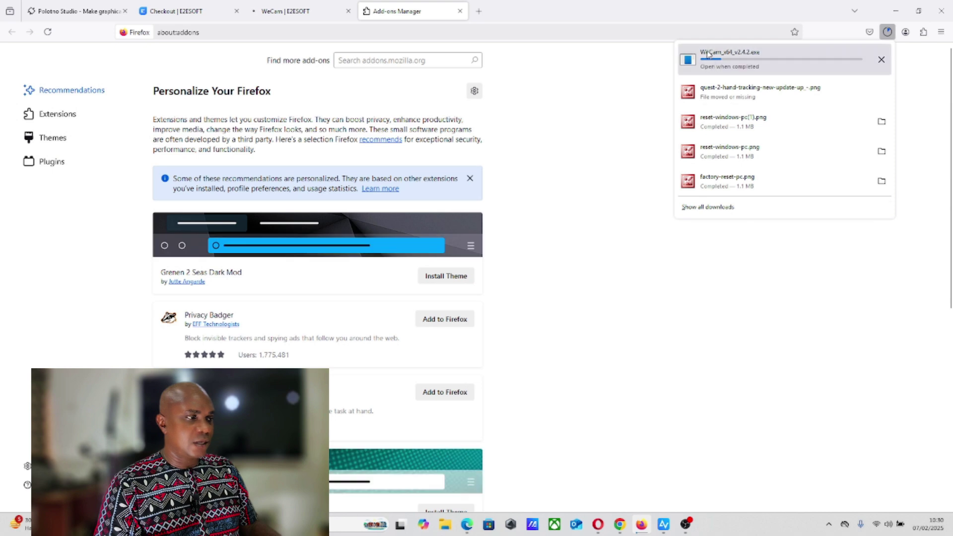
click(880, 61)
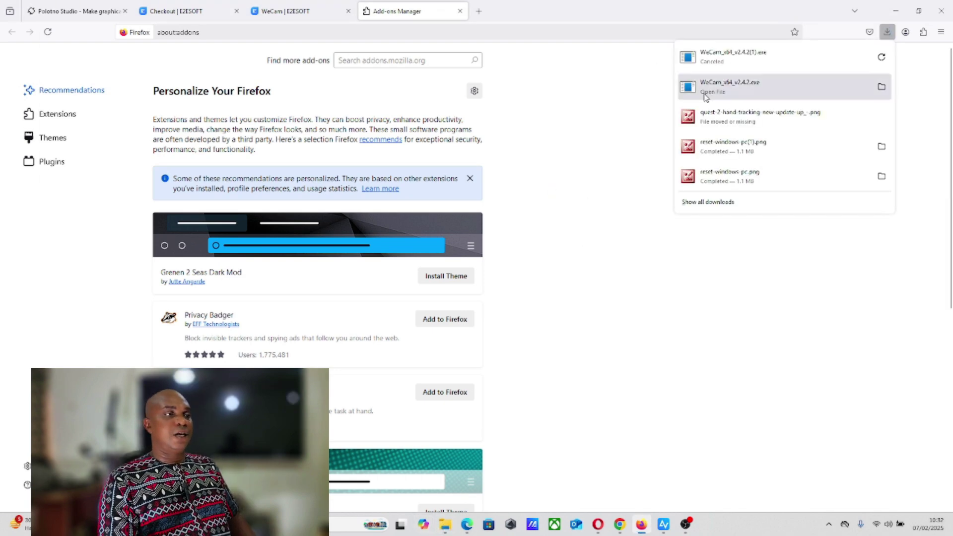
Launch WeCam_x64_v2.4.2 from the Downloads folder, minimizing the browser and folder windows
click(895, 12)
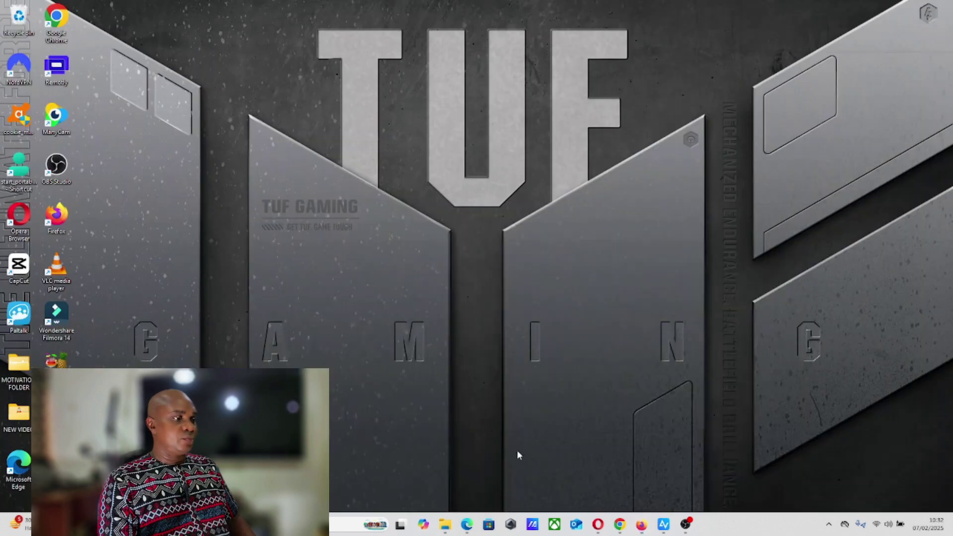
click(446, 524)
double_click(175, 153)
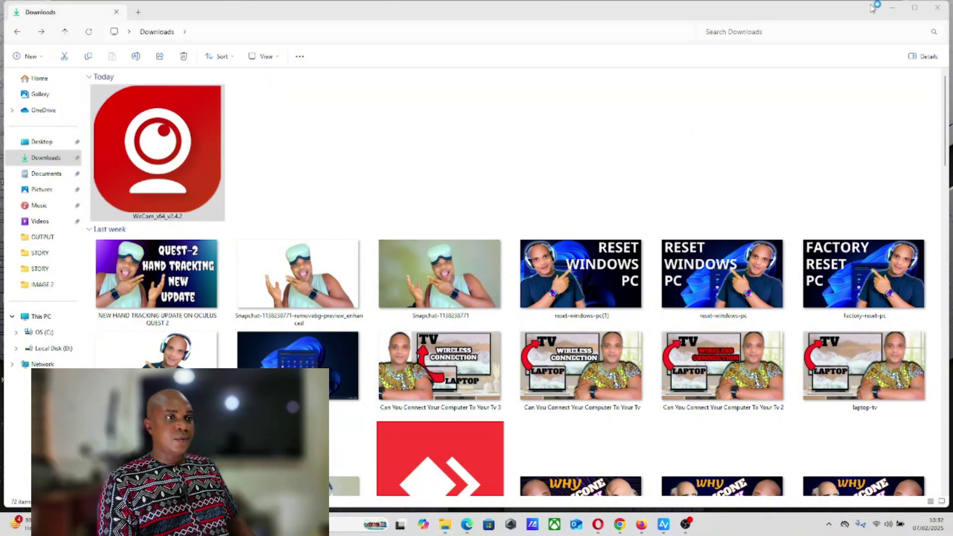
click(892, 8)
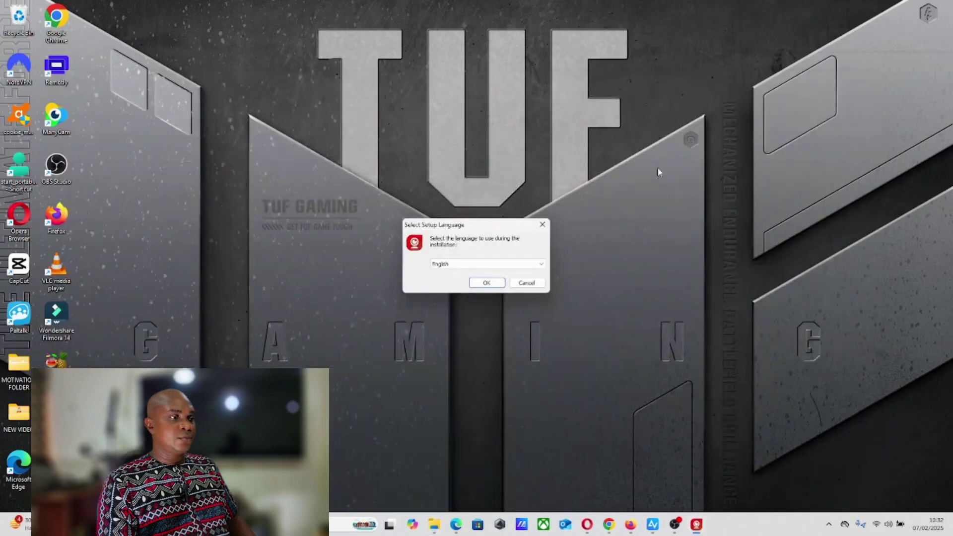
Install WeCam in English, accepting the licence and advancing through the setup wizard
click(494, 287)
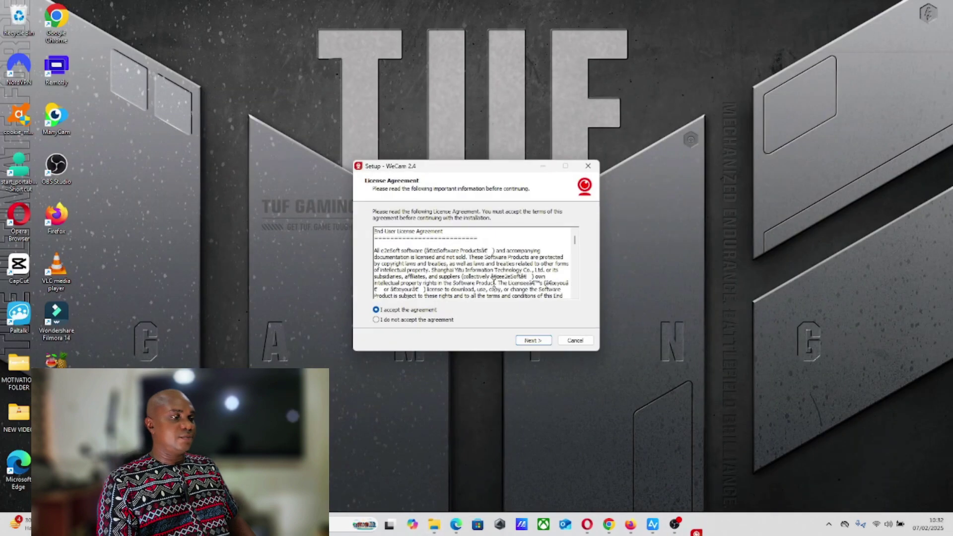
click(541, 345)
click(540, 343)
click(541, 343)
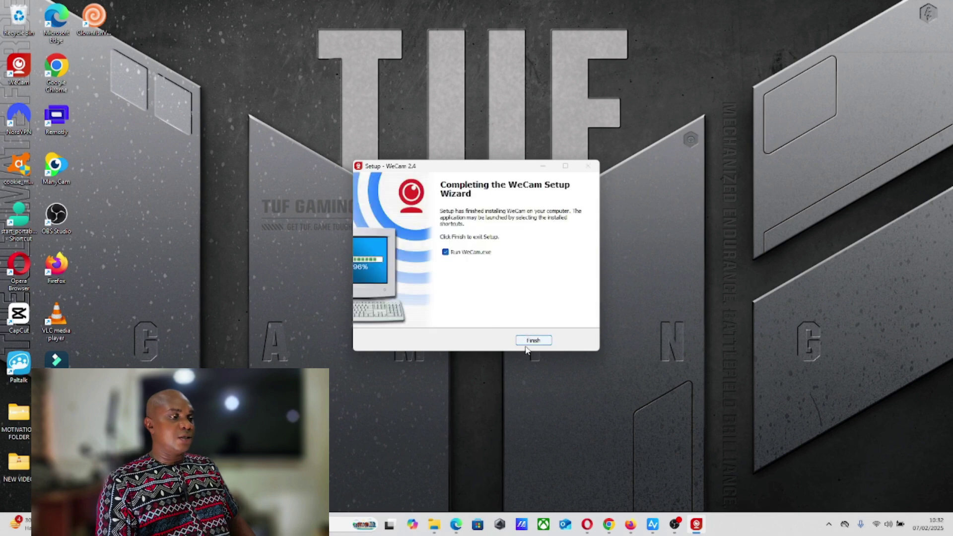
Launch WeCam from setup, bring up its Register dialog's license-code paste options, then close WeCam
click(532, 342)
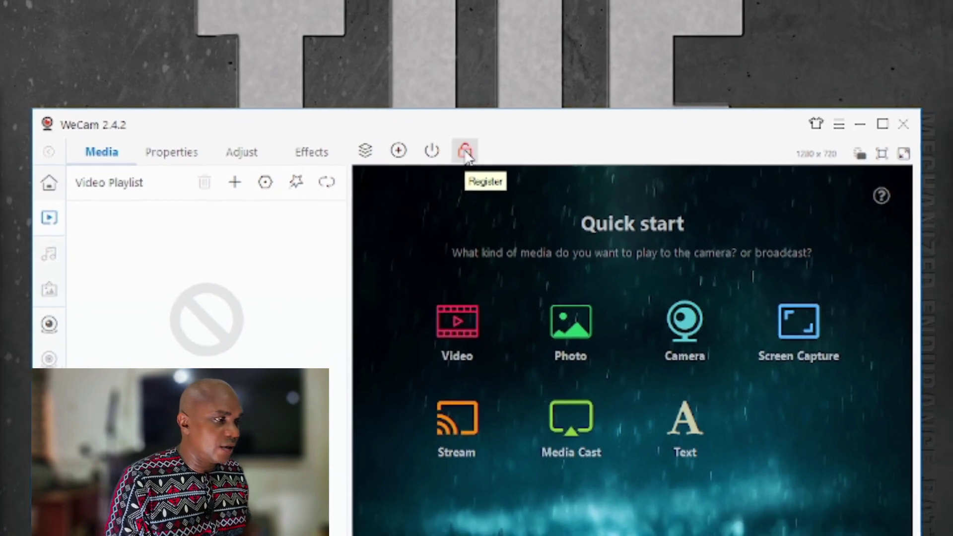
click(465, 151)
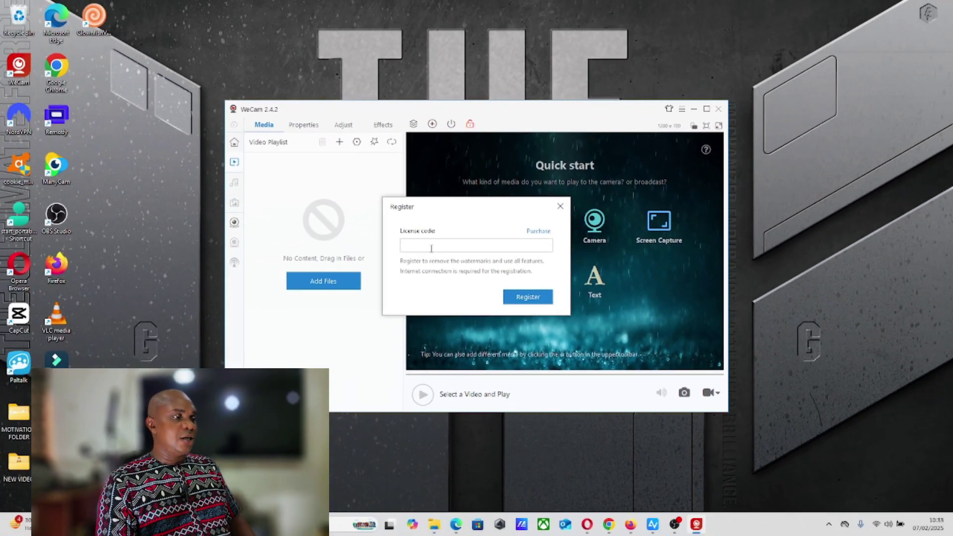
right_click(431, 247)
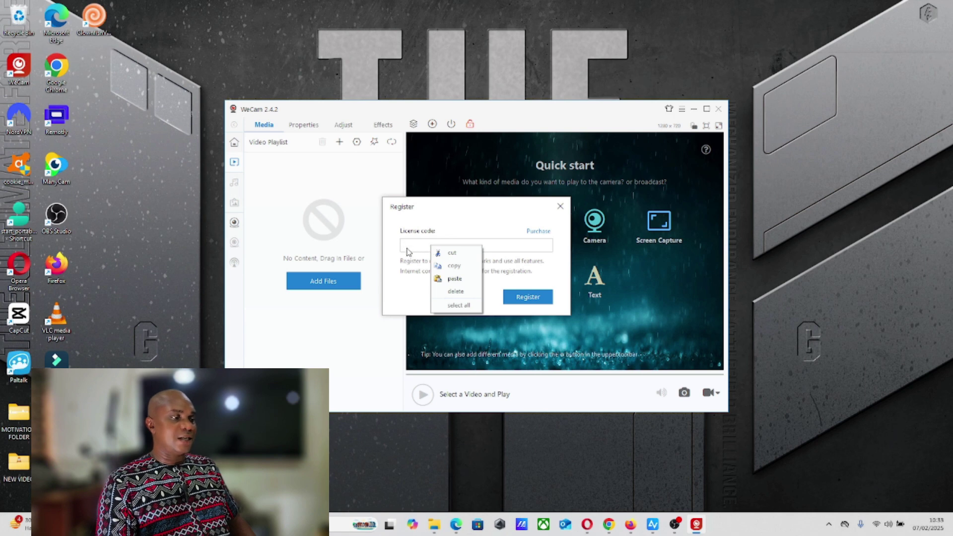
click(496, 223)
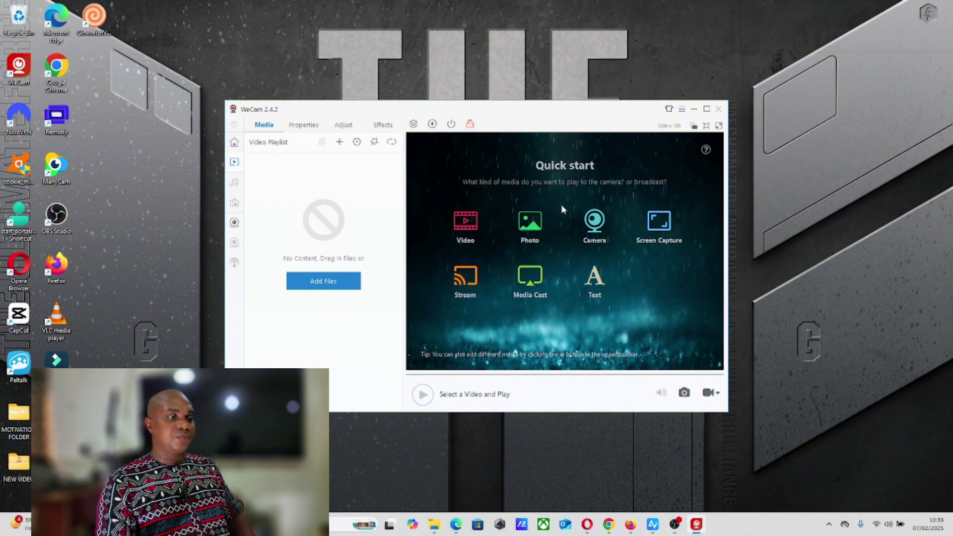
click(718, 110)
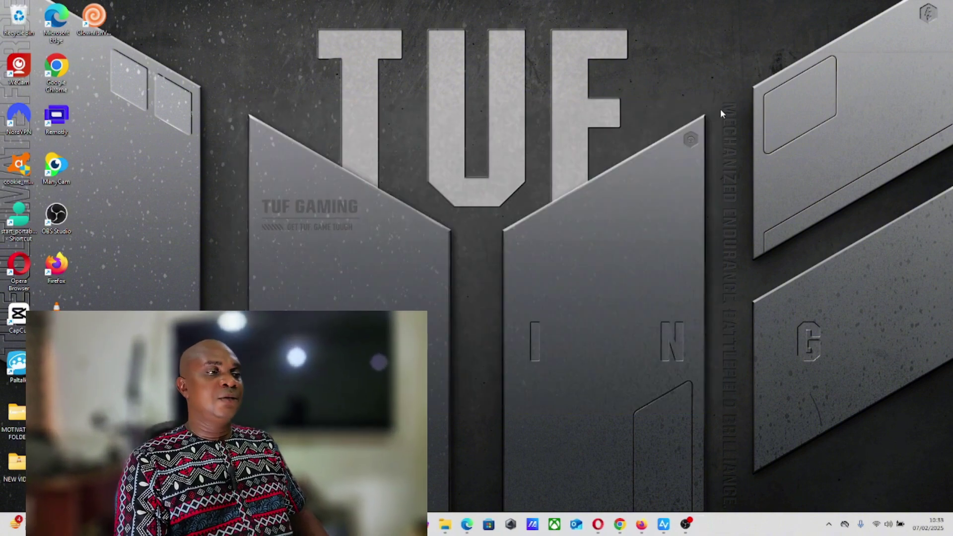